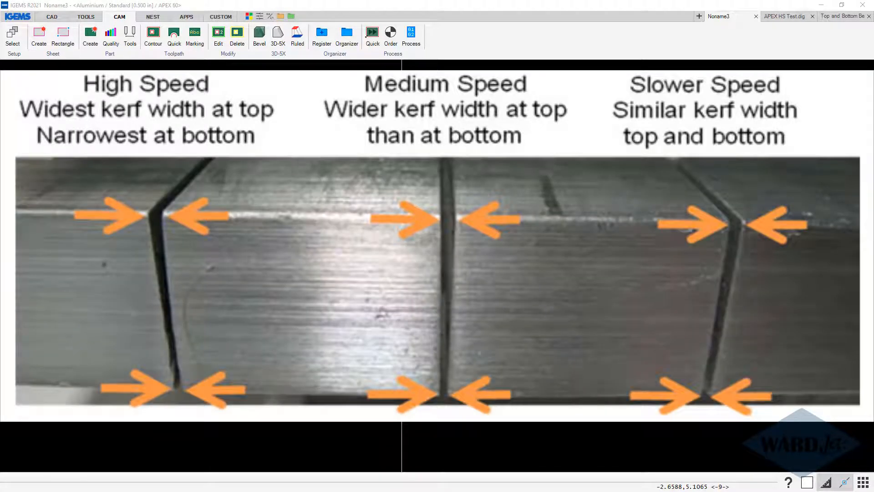
pyautogui.hotkey('ctrl', 'z')
pyautogui.hotkey('ctrl', 'y')
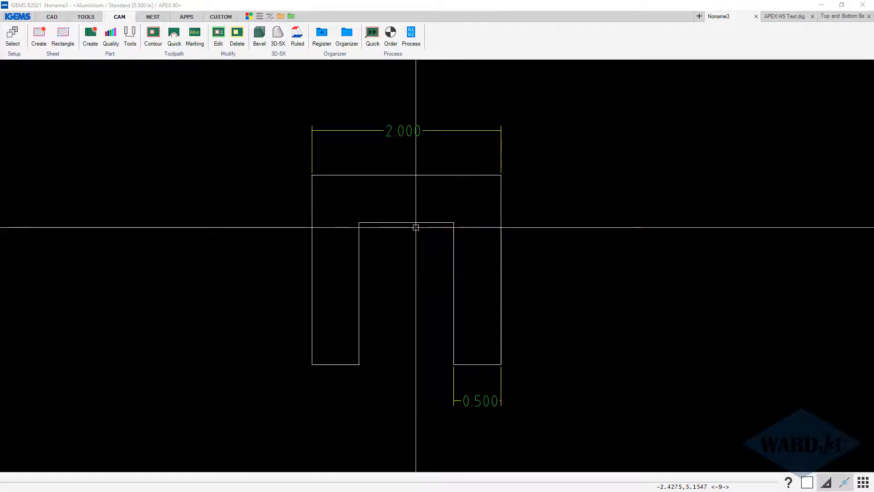
pyautogui.scroll(5, 413, 226)
pyautogui.scroll(4, 393, 228)
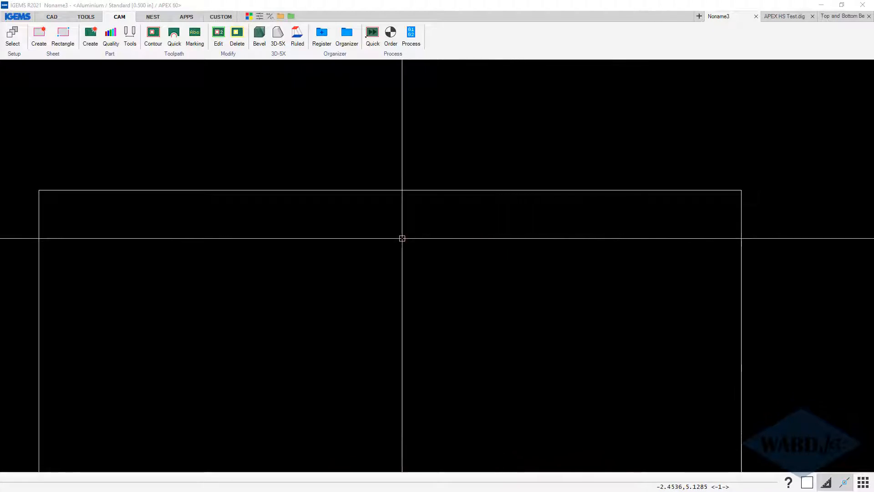
pyautogui.scroll(-3, 410, 261)
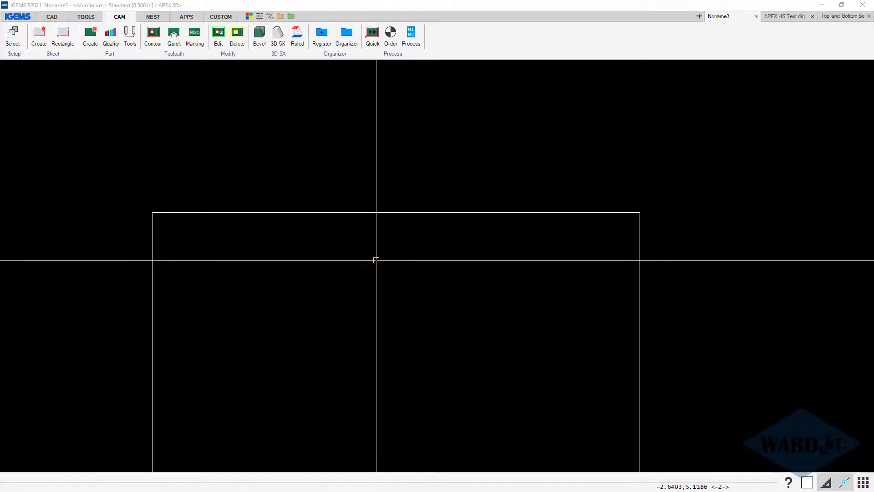
pyautogui.moveTo(367, 288); pyautogui.dragTo(357, 223, button='middle')
pyautogui.scroll(-2, 353, 240)
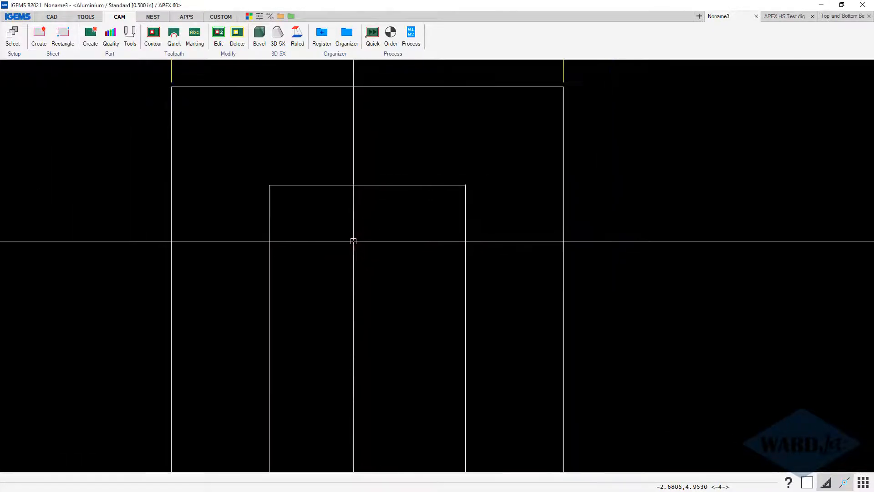
pyautogui.scroll(-1, 355, 251)
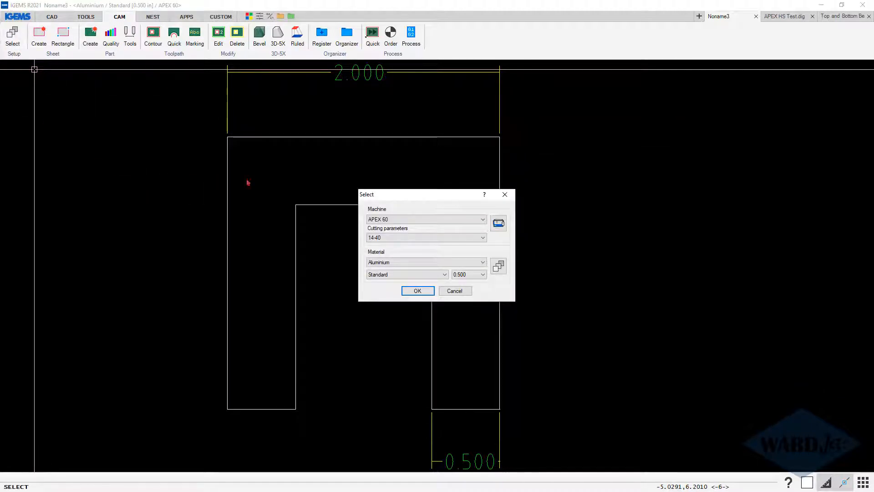
# Review the 5 Axis kinematic settings of the APEX 60 machine, including the default TAC option, and leave without saving
pyautogui.moveTo(429, 200); pyautogui.dragTo(421, 203)
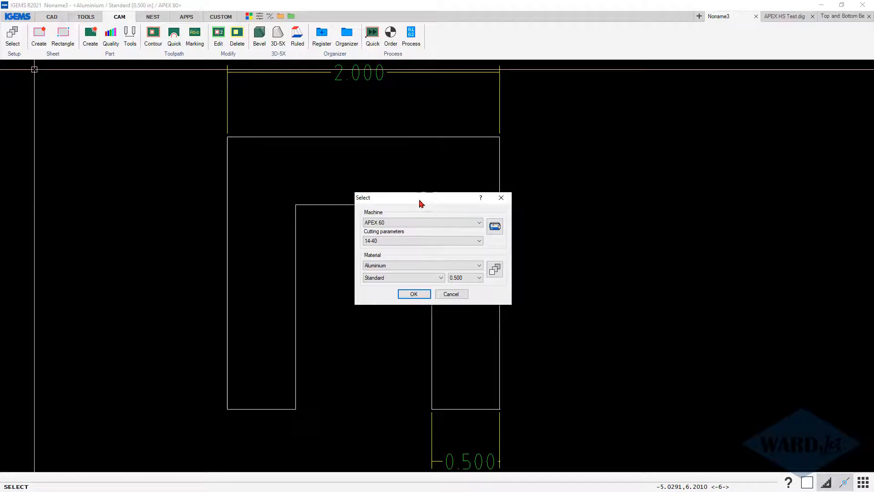
pyautogui.click(497, 228)
pyautogui.click(400, 136)
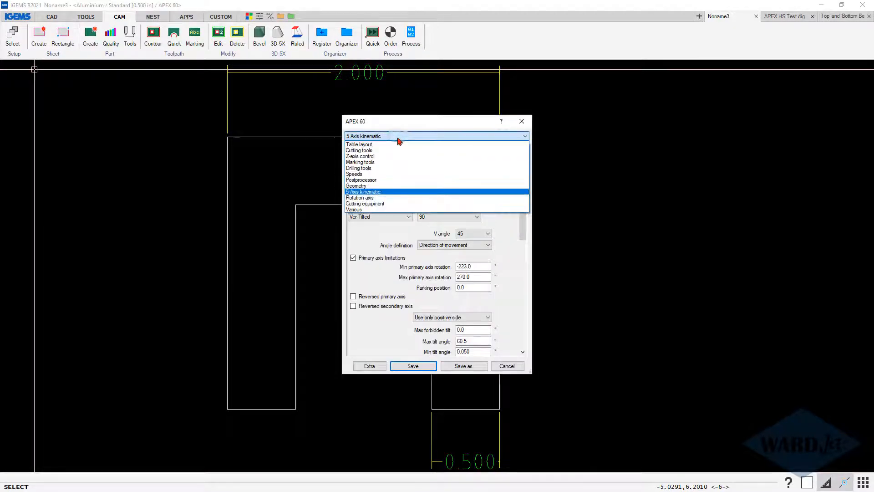
pyautogui.click(367, 192)
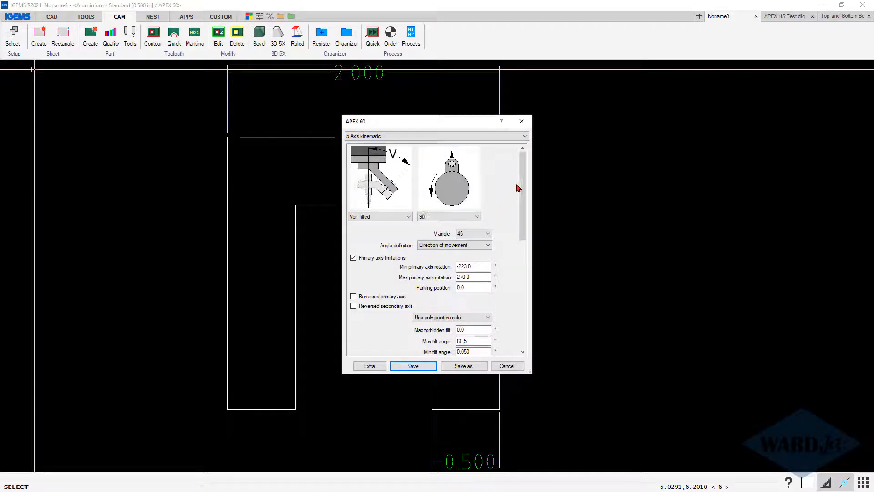
pyautogui.moveTo(523, 177); pyautogui.dragTo(523, 207)
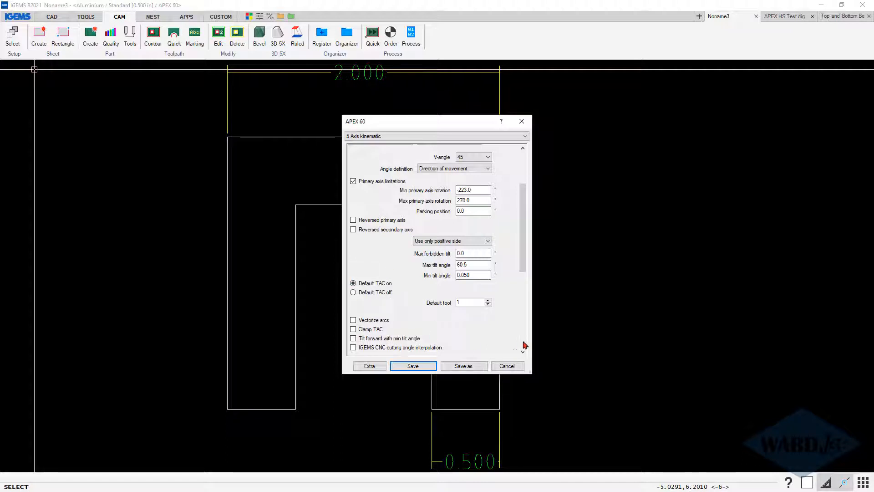
pyautogui.click(506, 367)
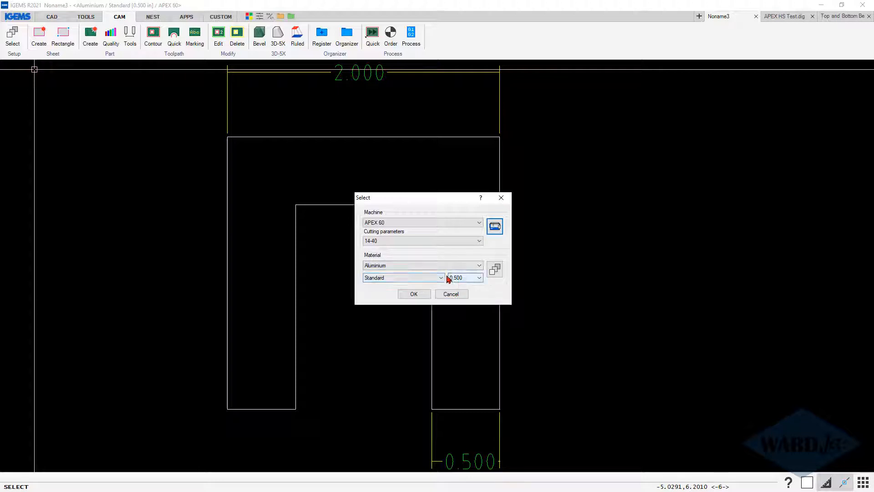
# Open the material setup for 0.500 Aluminium and examine the VOC/TAC section of its AWJ cutting parameters
pyautogui.click(495, 271)
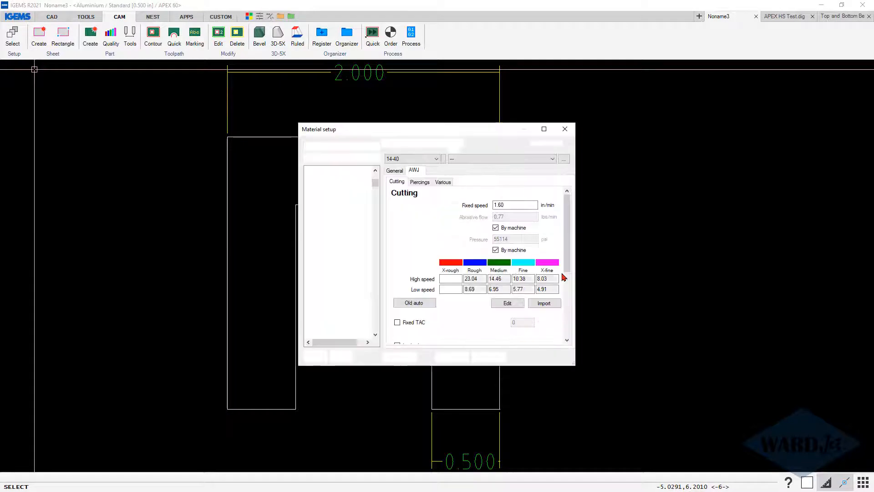
pyautogui.scroll(-3, 566, 228)
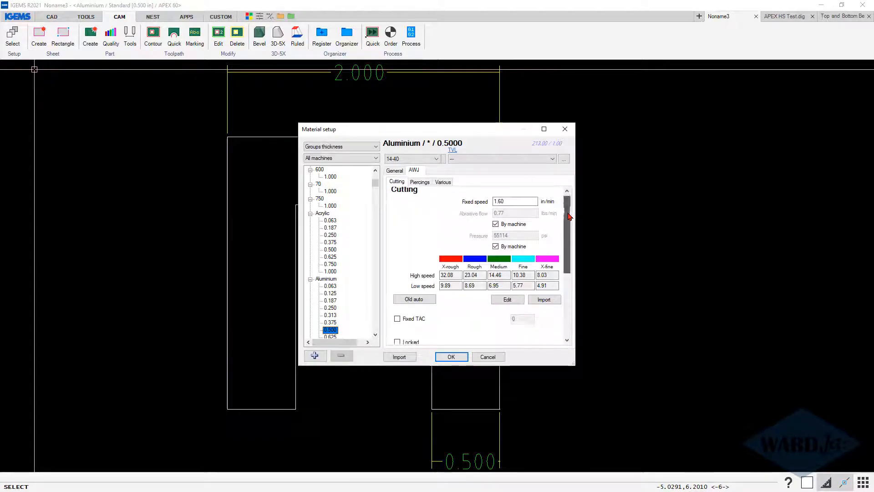
pyautogui.scroll(-5, 568, 237)
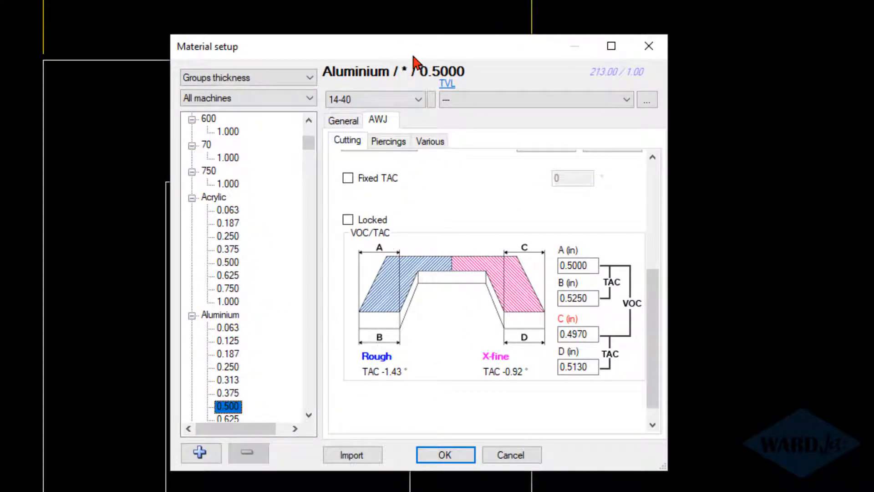
pyautogui.moveTo(414, 59); pyautogui.dragTo(504, 51)
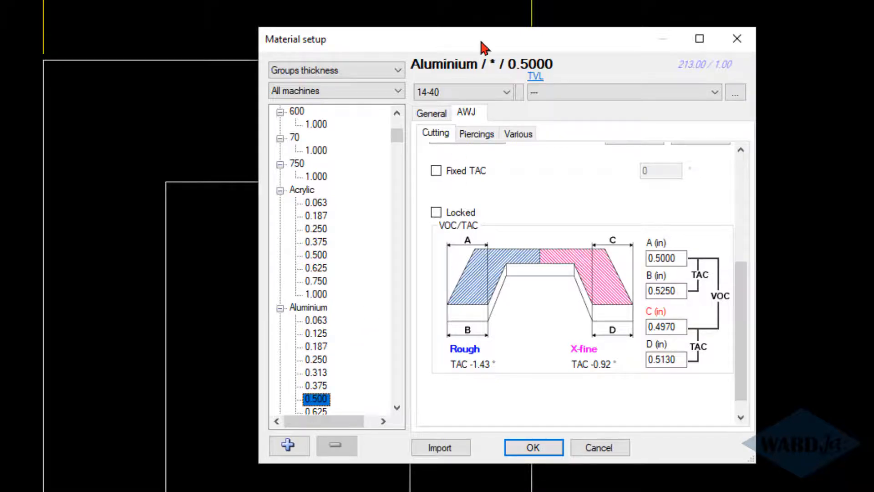
pyautogui.moveTo(482, 47)
pyautogui.mouseDown()
pyautogui.moveTo(735, 53)
pyautogui.moveTo(467, 50)
pyautogui.mouseUp()
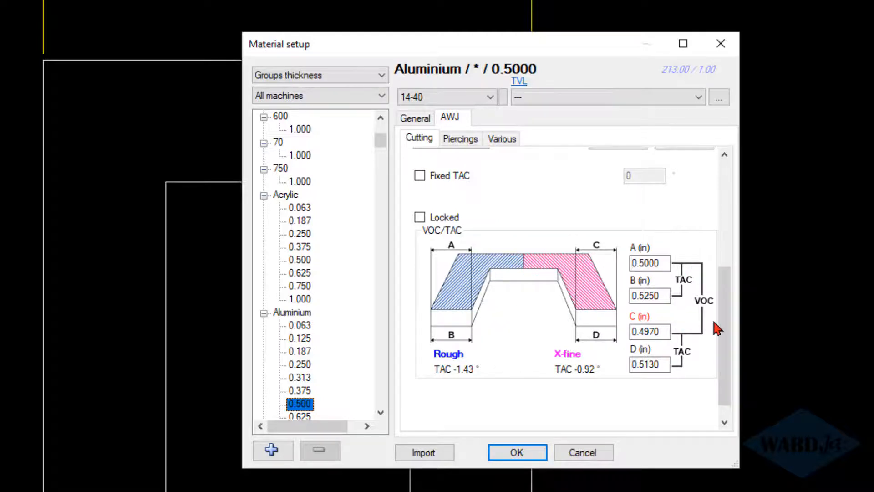
# Review the A, B, C and D measurement fields for VOC/TAC, and accept the material setup and machine selection
pyautogui.doubleClick(662, 263)
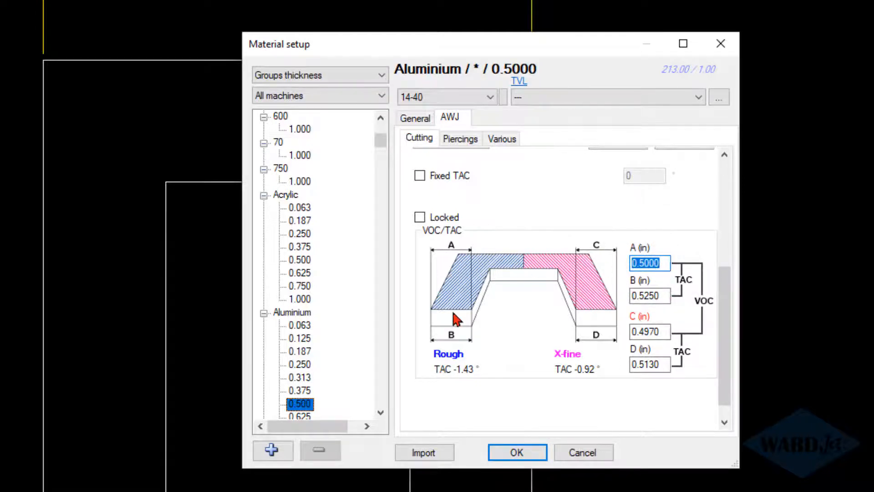
pyautogui.doubleClick(667, 327)
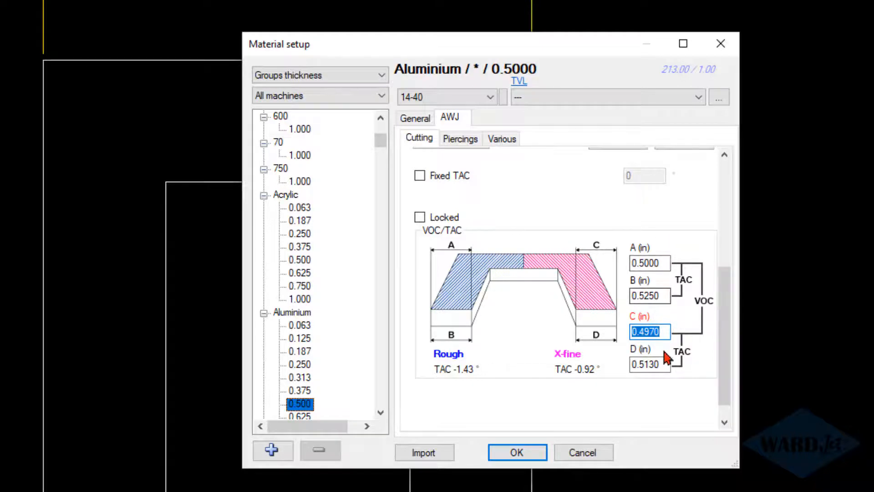
pyautogui.click(665, 262)
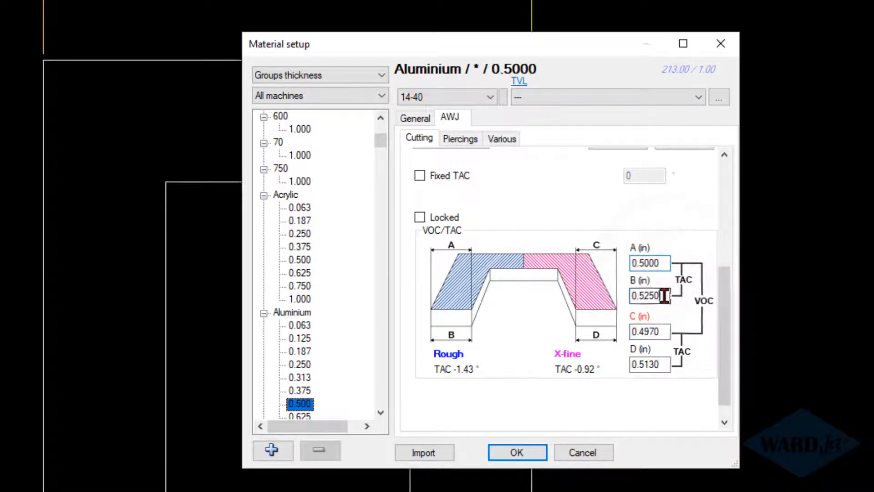
pyautogui.click(663, 295)
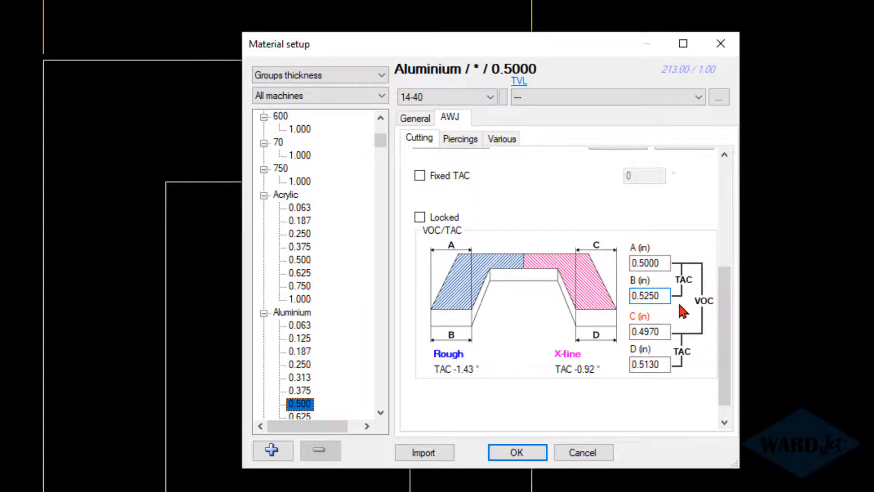
pyautogui.click(517, 453)
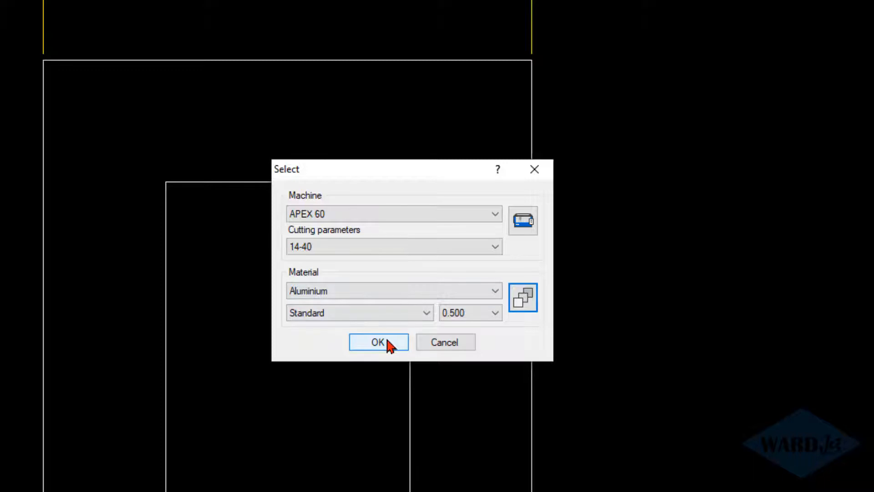
pyautogui.click(387, 341)
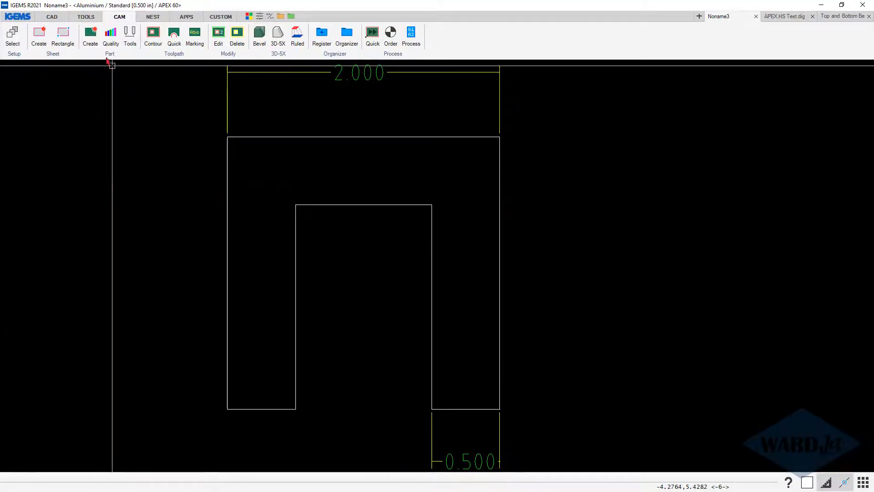
# Create a part from the U-shaped profile with Medium quality, keeping geometry optimization, curve fit and toolpath creation enabled
pyautogui.click(90, 33)
pyautogui.moveTo(157, 118)
pyautogui.mouseDown()
pyautogui.moveTo(410, 351)
pyautogui.moveTo(564, 427)
pyautogui.mouseUp()
pyautogui.rightClick(563, 427)
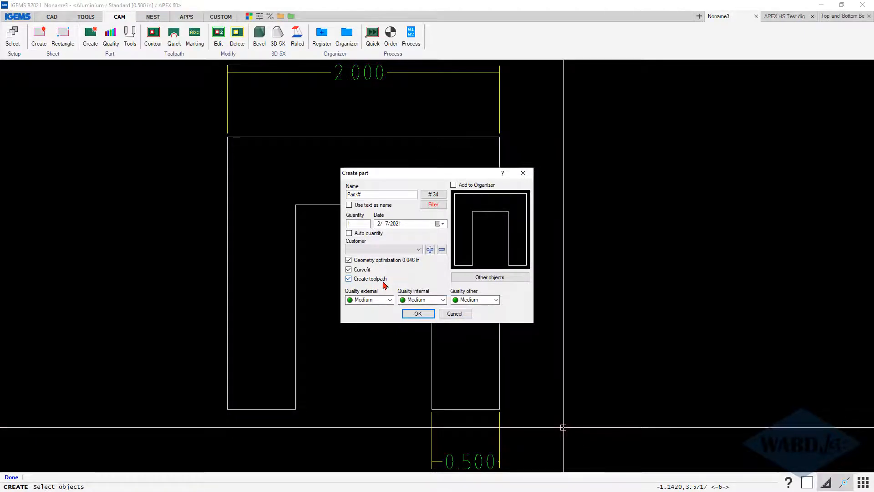
pyautogui.click(420, 313)
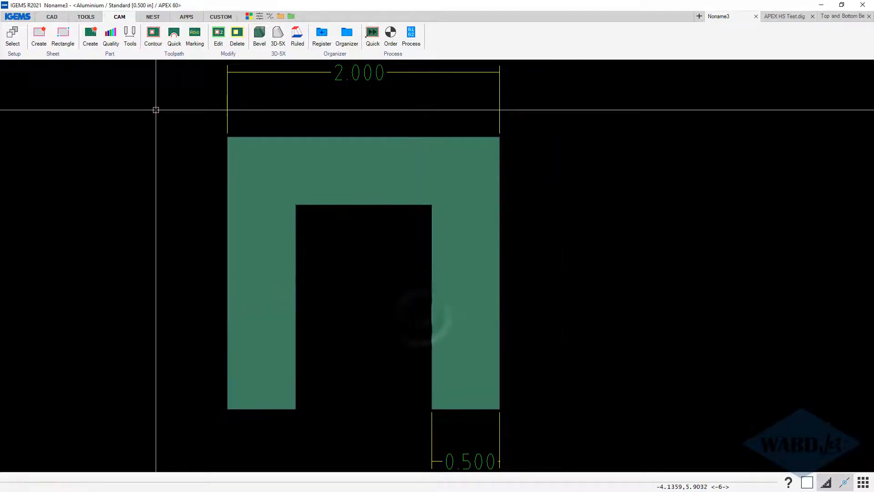
# Paint the left half of the part's contour with Rough quality, from the upper edge around to the slot's inner top edge
pyautogui.click(111, 34)
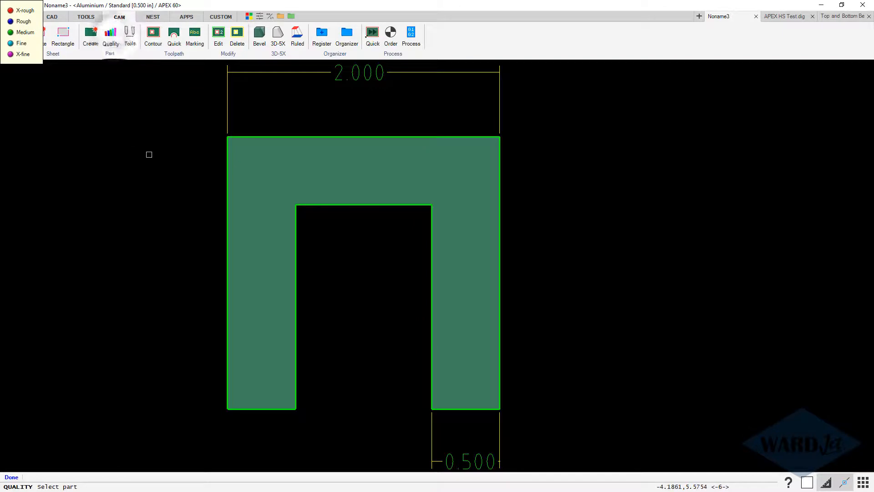
pyautogui.click(275, 137)
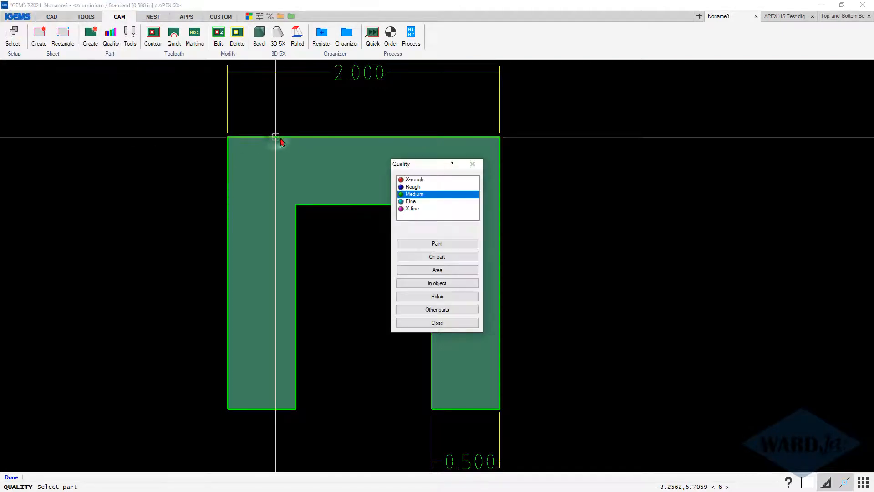
pyautogui.click(412, 187)
pyautogui.click(428, 246)
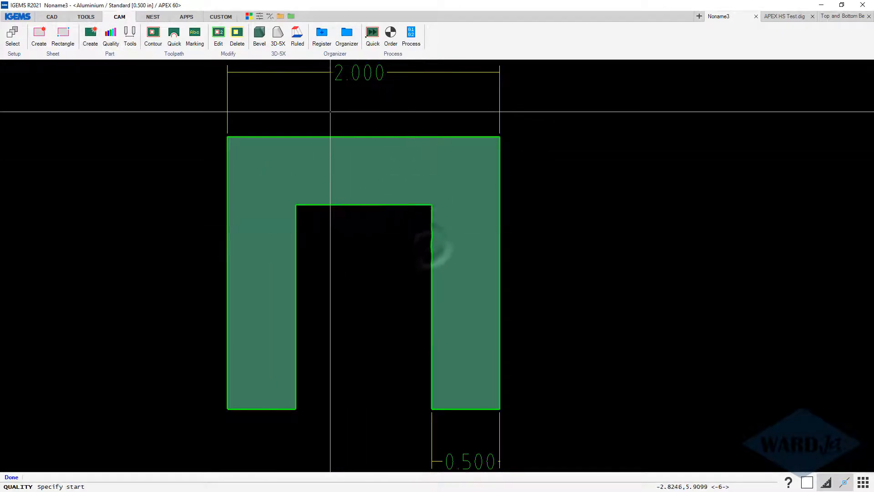
pyautogui.click(324, 136)
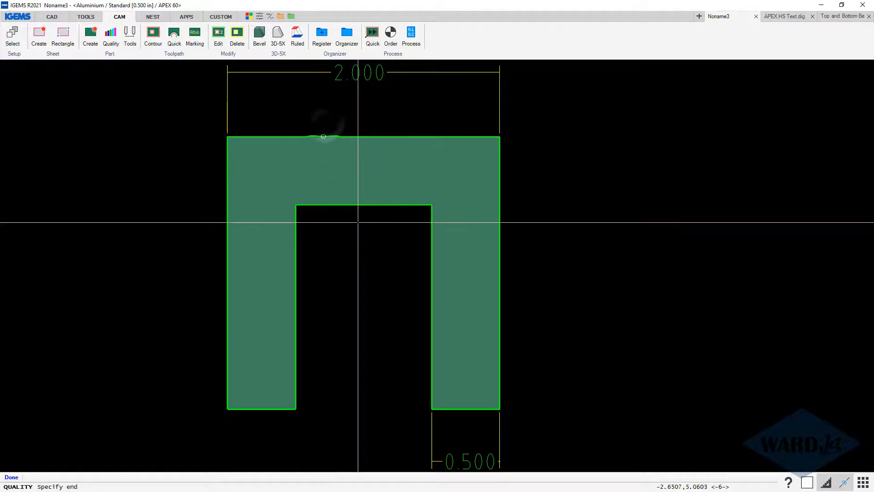
pyautogui.click(360, 205)
pyautogui.click(360, 206)
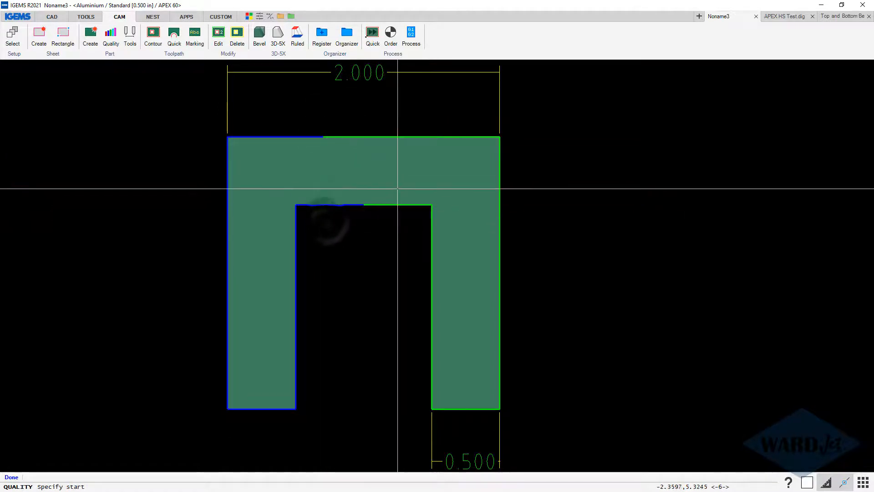
# Paint the remaining right half of the part's contour with X-fine quality and finish the quality assignment
pyautogui.click(412, 209)
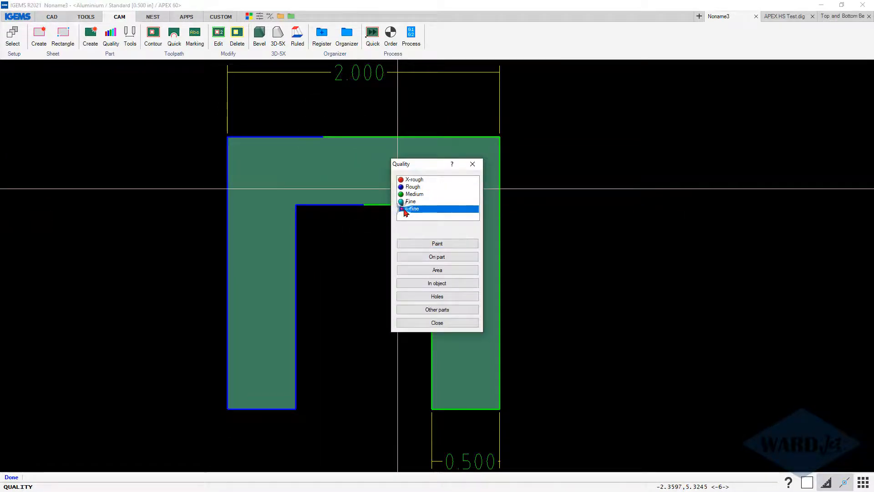
pyautogui.click(428, 244)
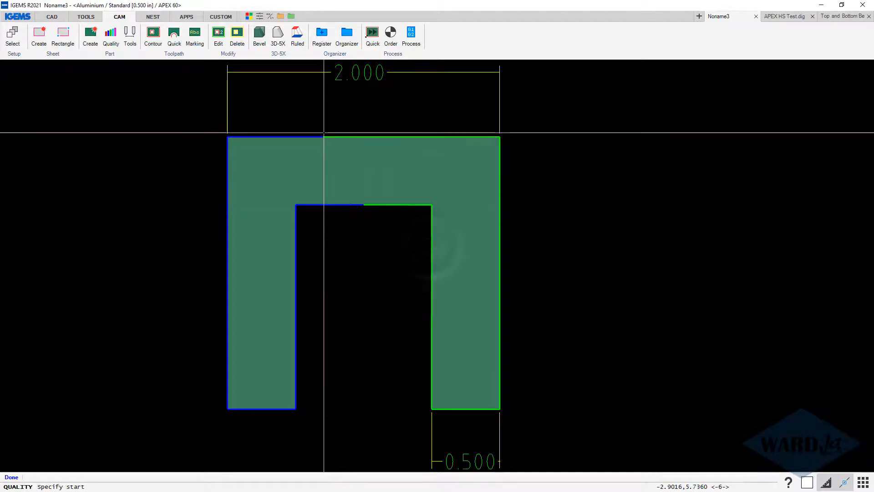
pyautogui.click(324, 137)
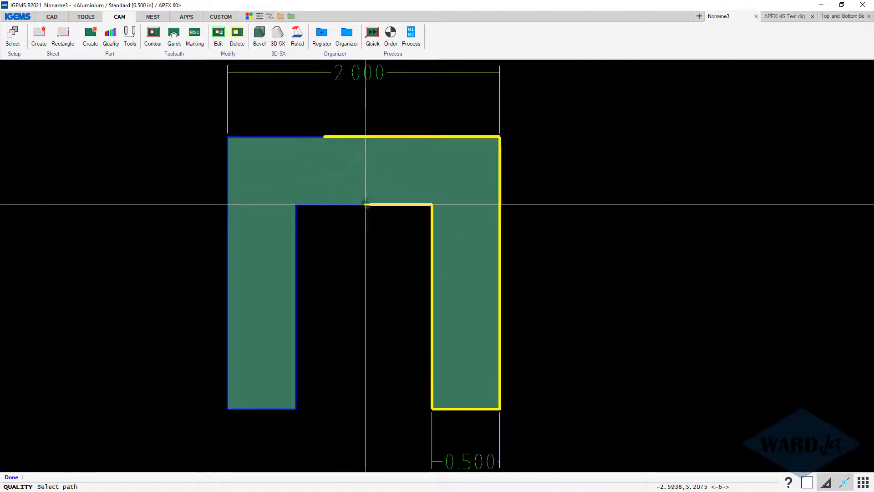
pyautogui.click(367, 203)
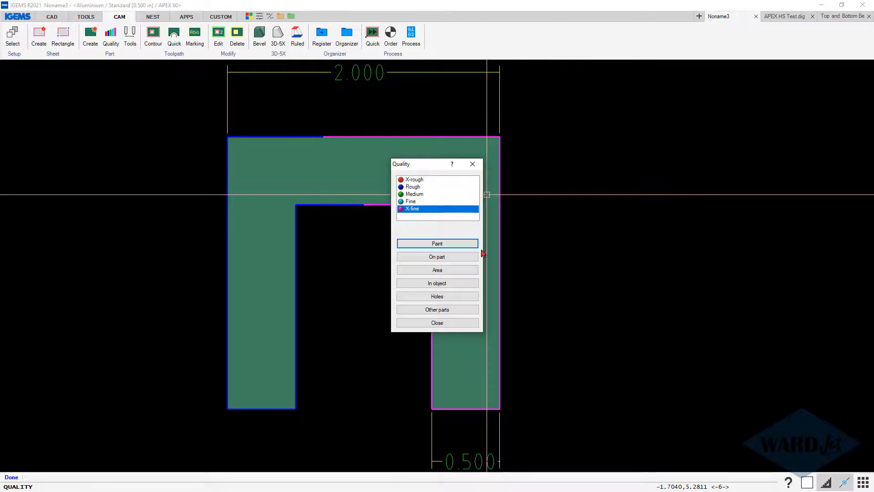
pyautogui.click(423, 324)
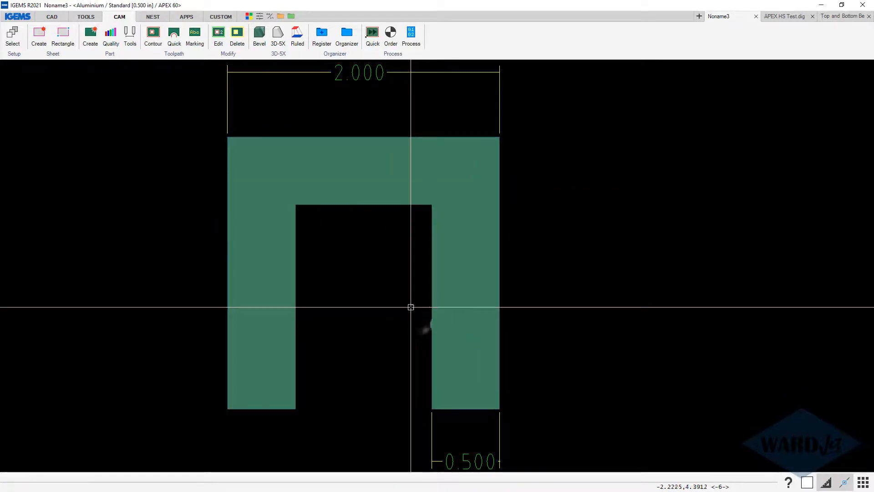
# Set up the Contour toolpath with the Thin Metal favorite and change the external lead to TAB
pyautogui.click(163, 44)
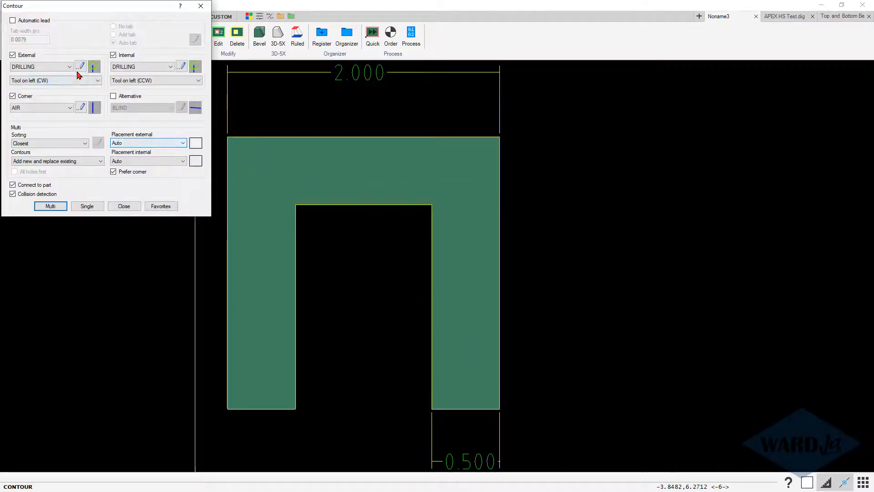
pyautogui.click(159, 207)
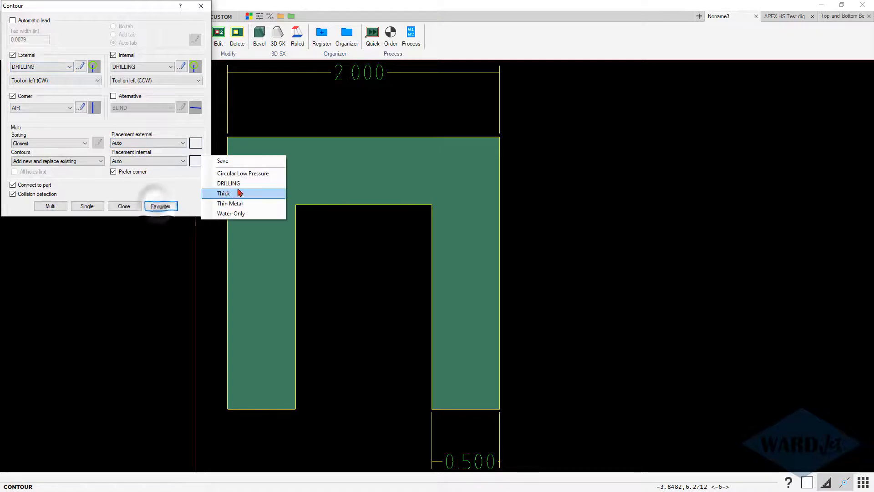
pyautogui.click(238, 204)
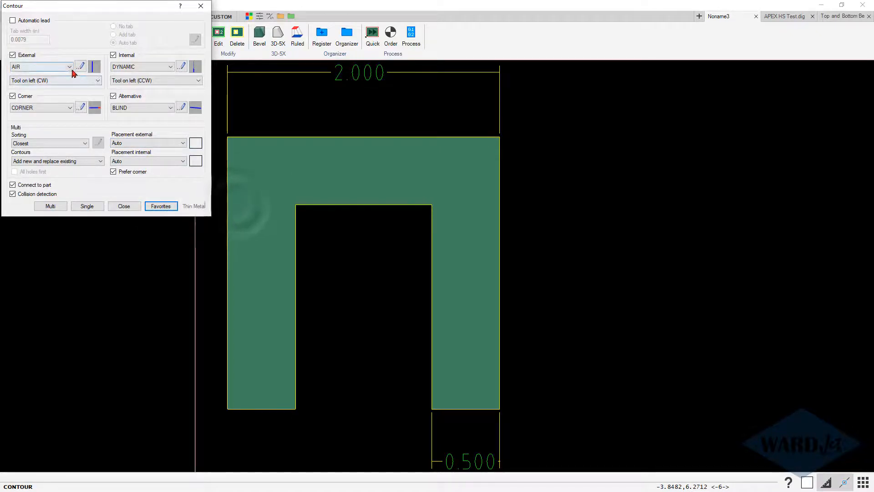
pyautogui.click(69, 67)
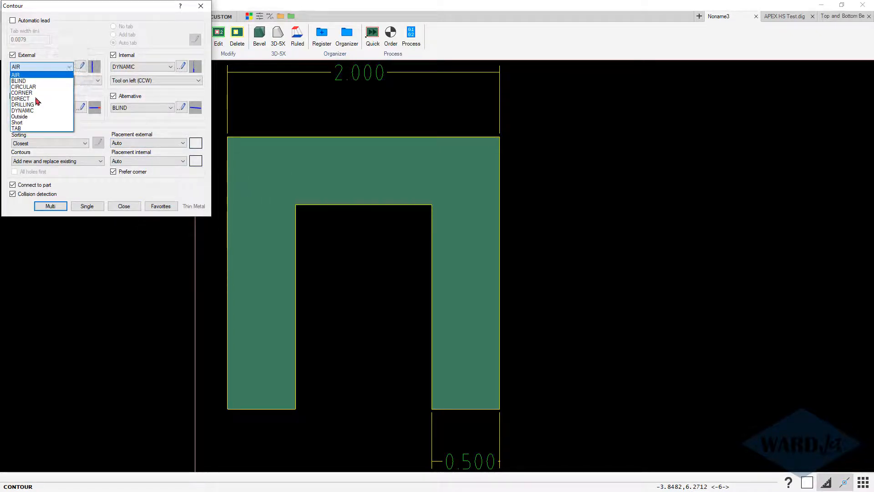
pyautogui.click(18, 127)
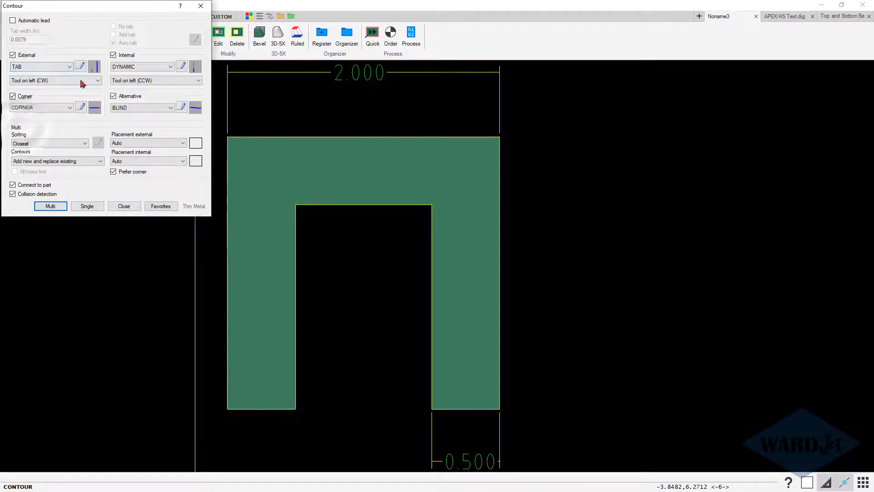
# Place a single contour toolpath around the part with its lead-in at the middle of the upper edge, and finish the Contour command
pyautogui.click(87, 206)
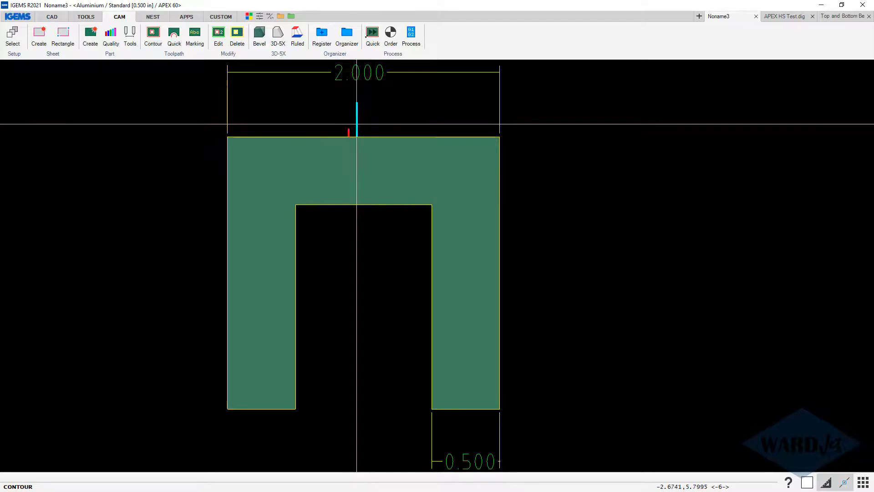
pyautogui.click(359, 124)
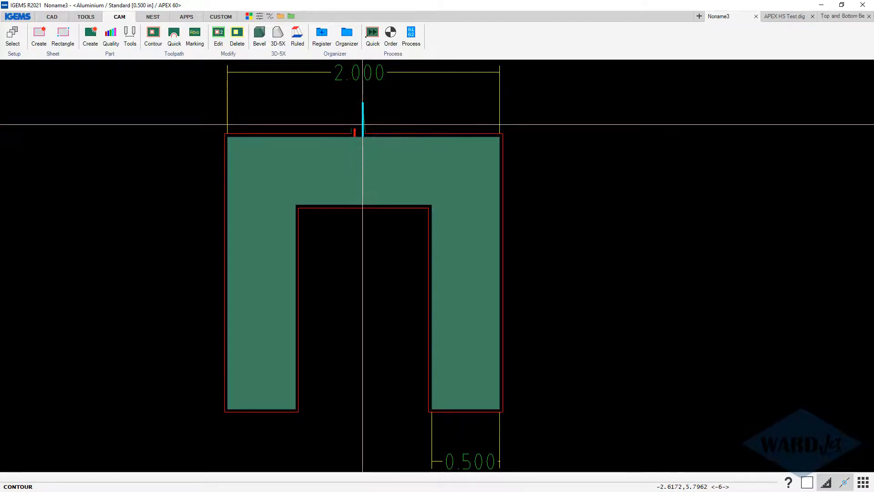
pyautogui.rightClick(389, 153)
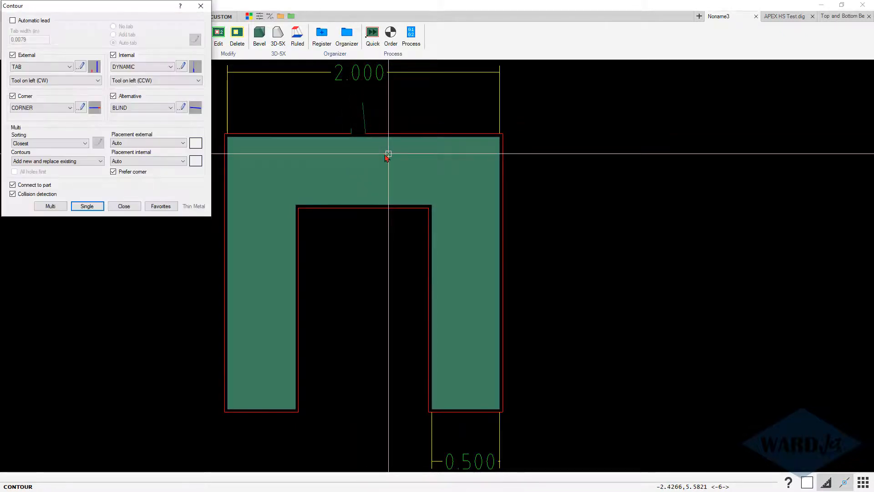
pyautogui.click(124, 206)
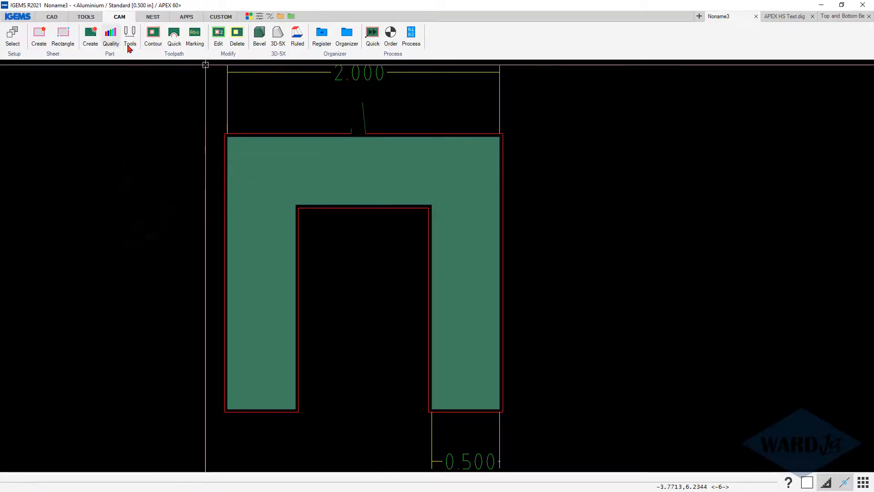
# Review the quality assigned along the part's contour, and show which edges have TAC-LAG applied
pyautogui.click(109, 37)
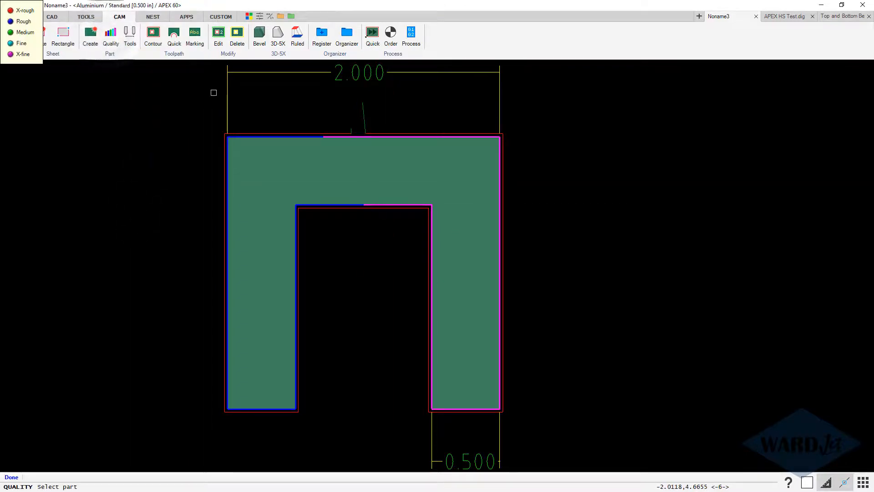
pyautogui.rightClick(123, 131)
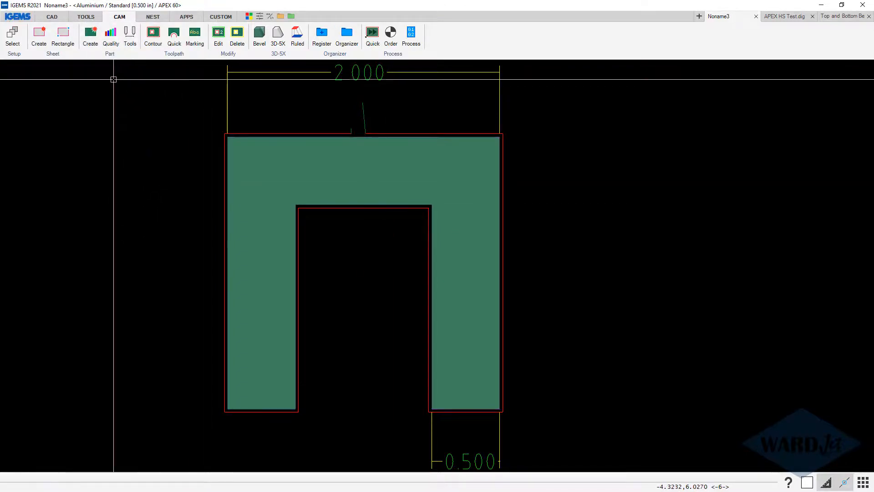
pyautogui.click(113, 55)
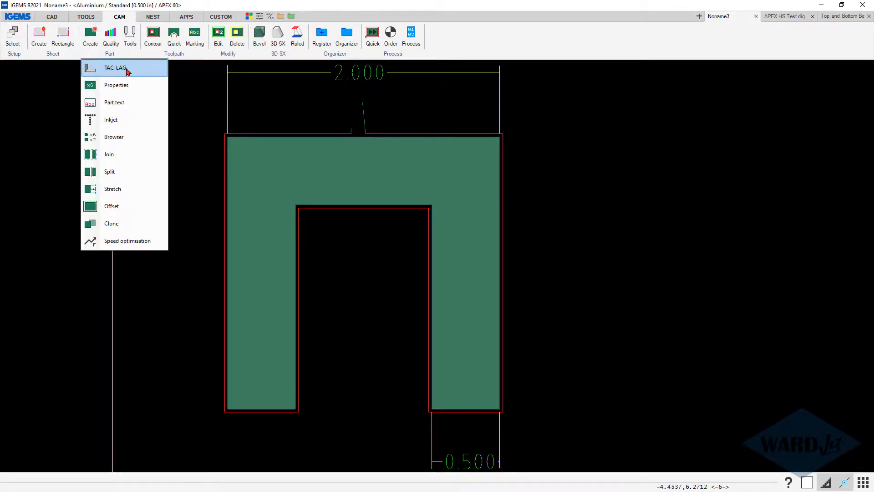
pyautogui.click(125, 69)
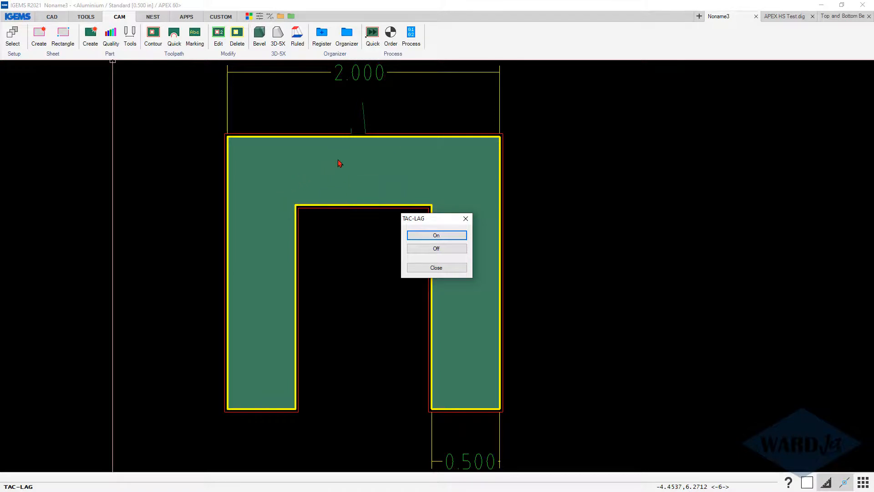
# Turn TAC-LAG off for the part's contour
pyautogui.click(434, 250)
pyautogui.click(435, 136)
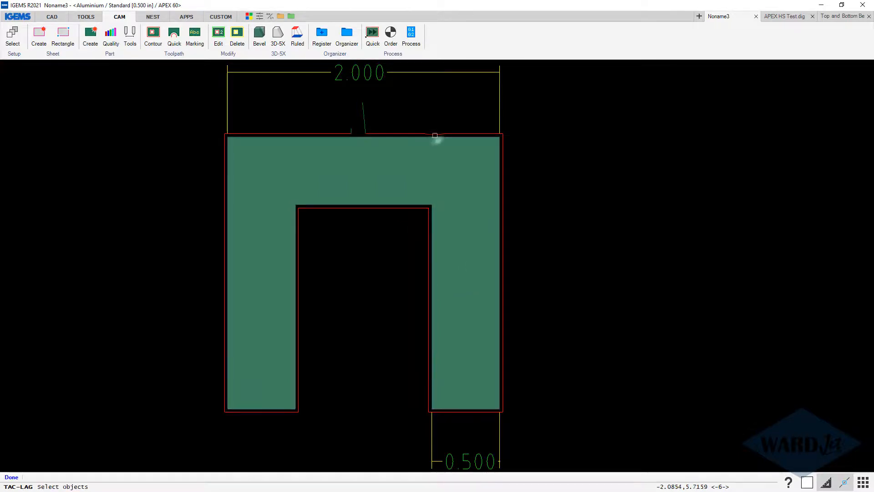
pyautogui.rightClick(435, 135)
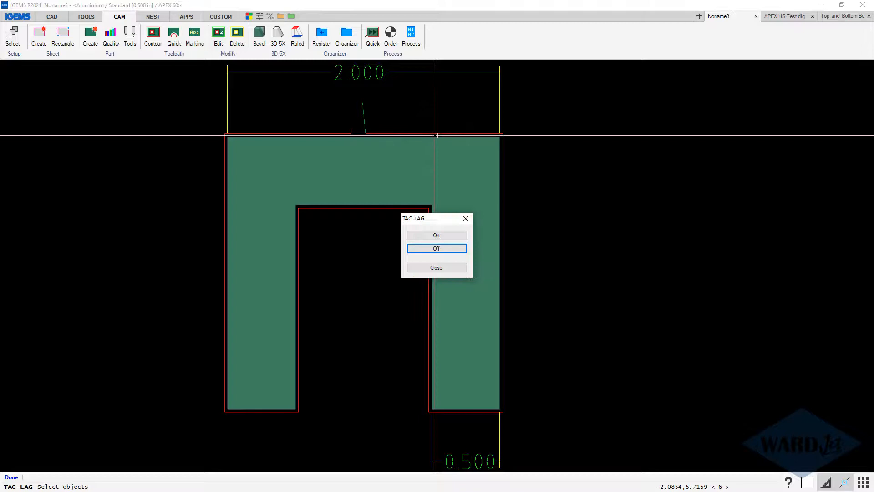
# Turn TAC-LAG back on for the part's entire contour and finish the TAC-LAG command
pyautogui.click(424, 235)
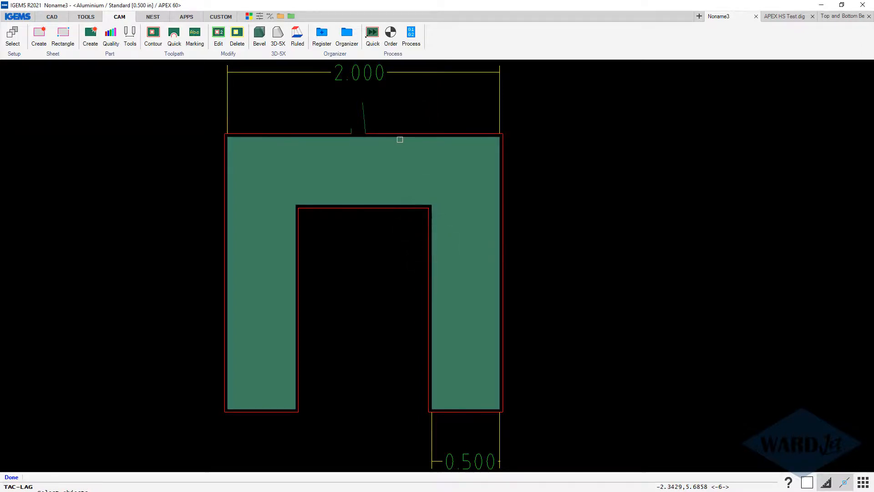
pyautogui.click(398, 136)
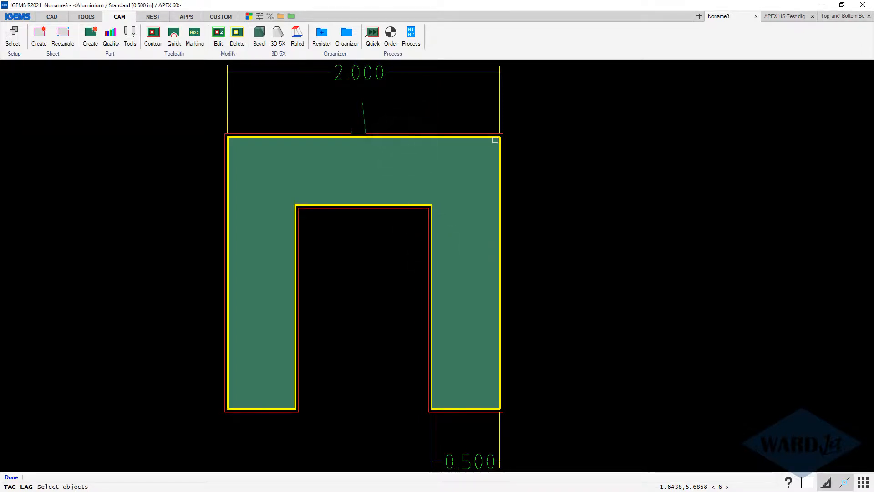
pyautogui.rightClick(494, 140)
pyautogui.click(438, 267)
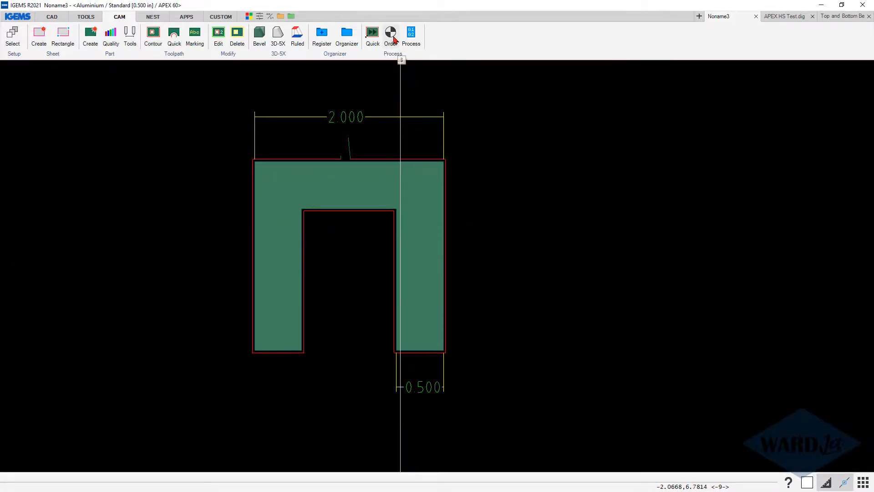
# Create the cutting order for the U-shaped part, with the zero point at the part's lower-left corner
pyautogui.click(390, 33)
pyautogui.click(371, 180)
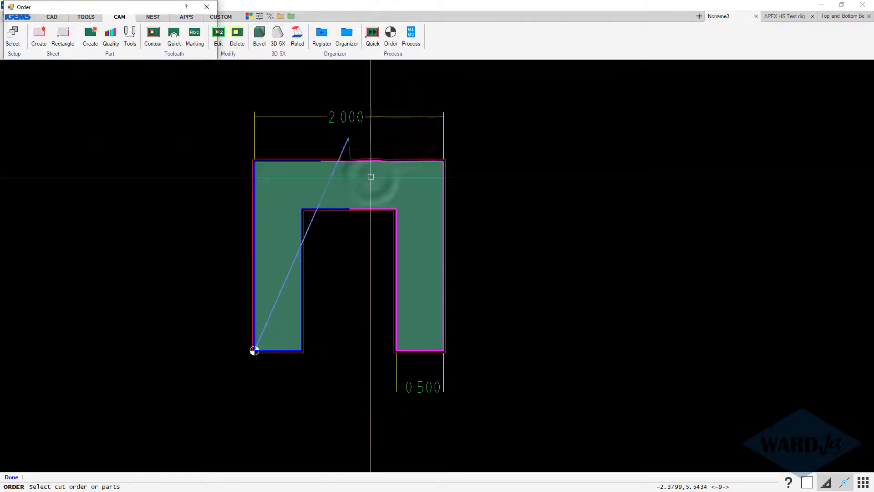
pyautogui.click(96, 192)
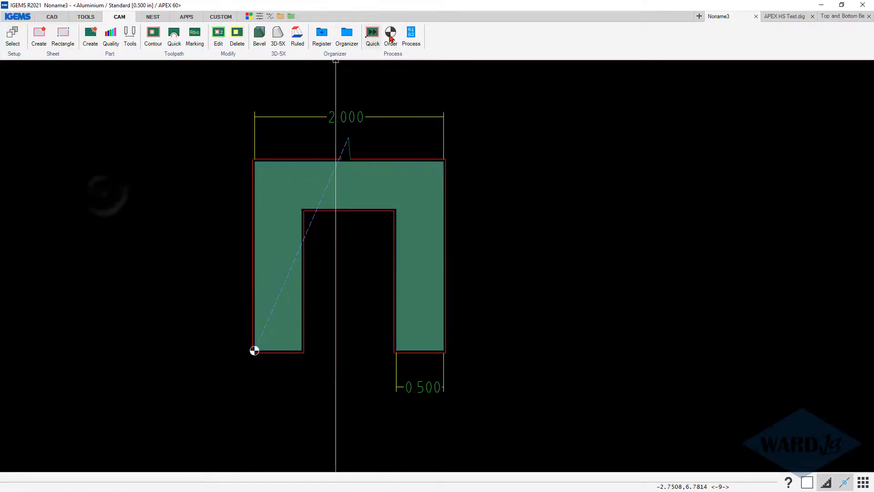
# Check the Cutting settings in the APEX 60 process strategy, keep TAC on Yes but ask, and accept them
pyautogui.click(411, 35)
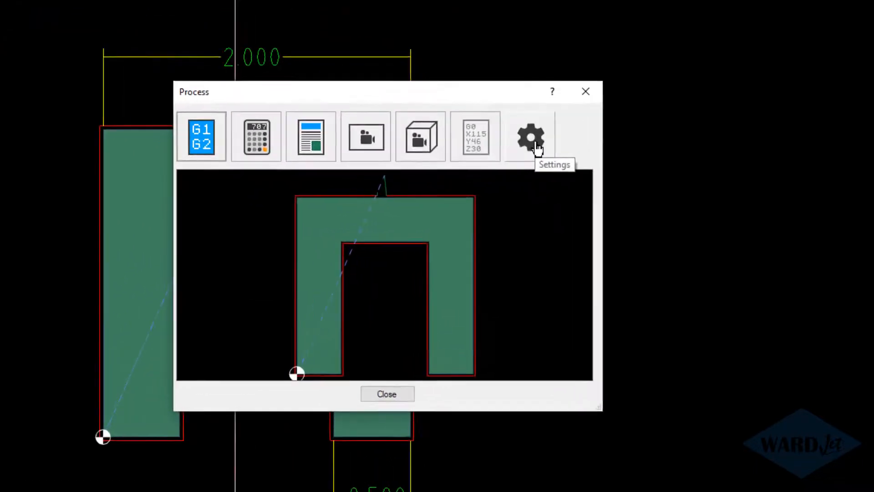
pyautogui.click(540, 146)
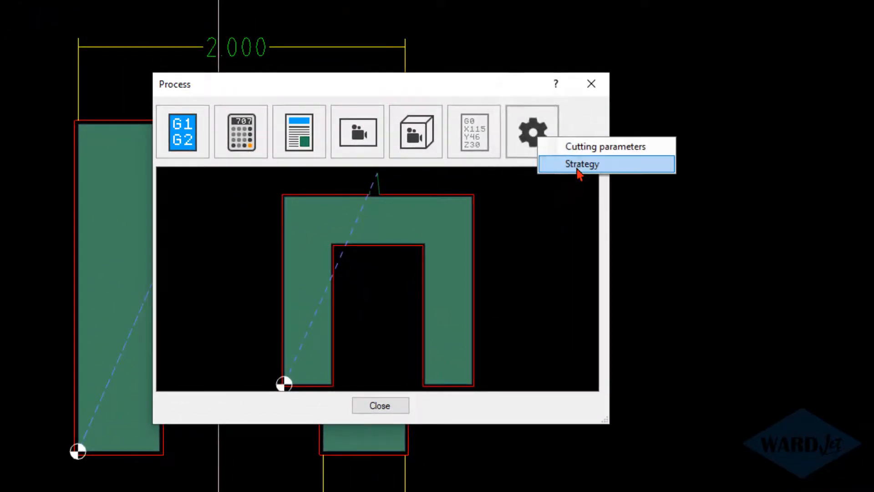
pyautogui.click(577, 167)
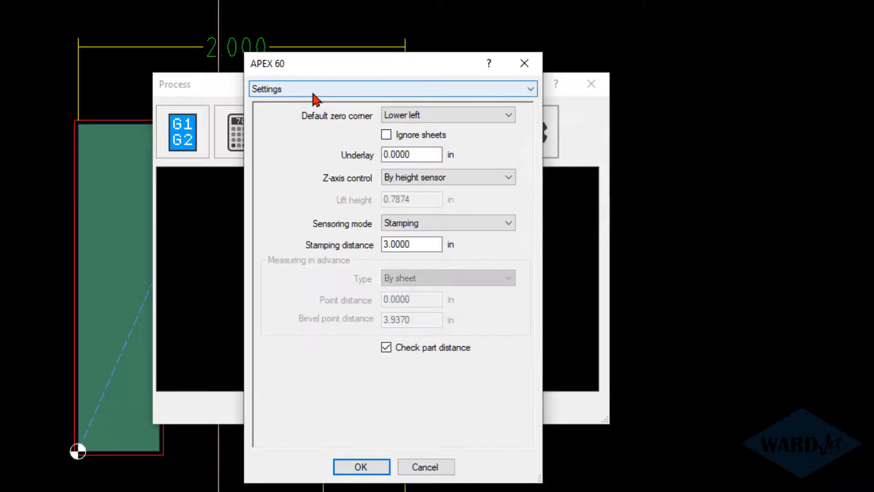
pyautogui.click(310, 89)
pyautogui.click(291, 155)
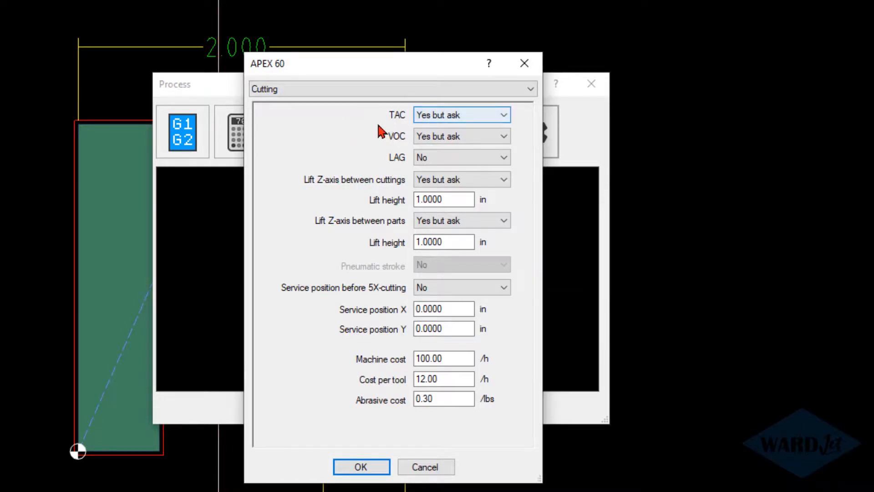
pyautogui.click(503, 119)
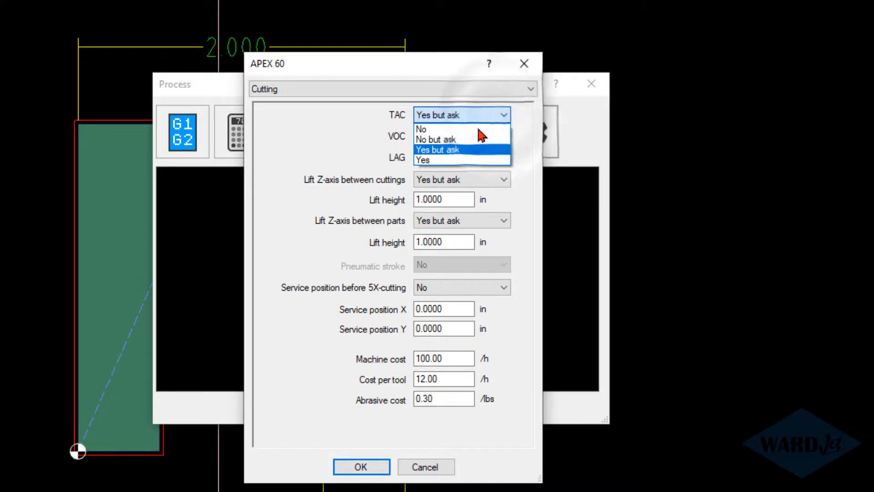
pyautogui.click(448, 152)
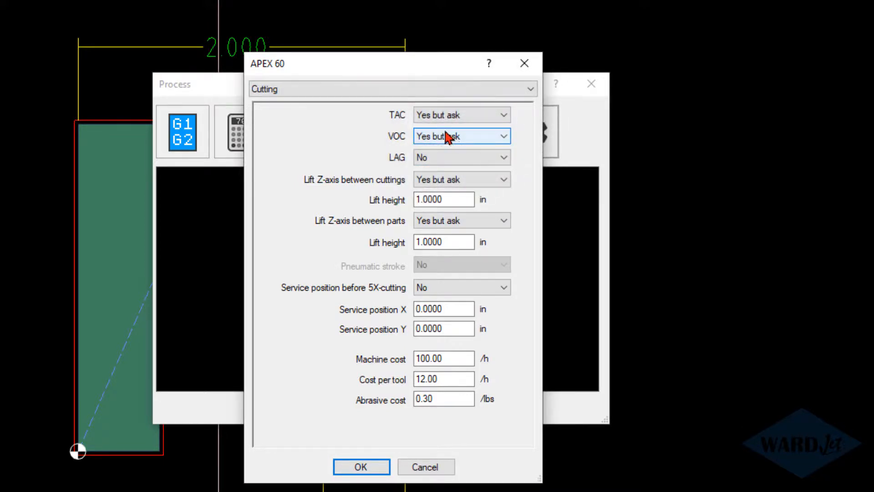
pyautogui.click(361, 466)
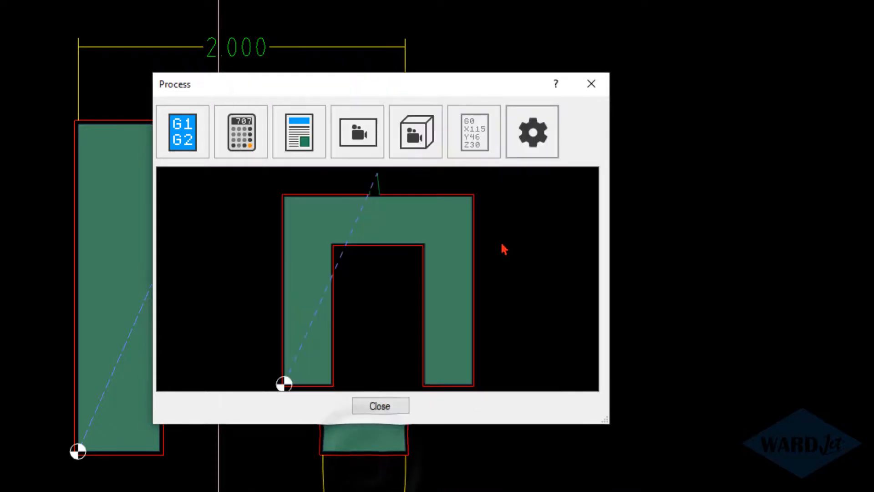
# Run the 2D simulation of the part with TAC and VOC enabled, accepting the machine options and axis information
pyautogui.click(364, 143)
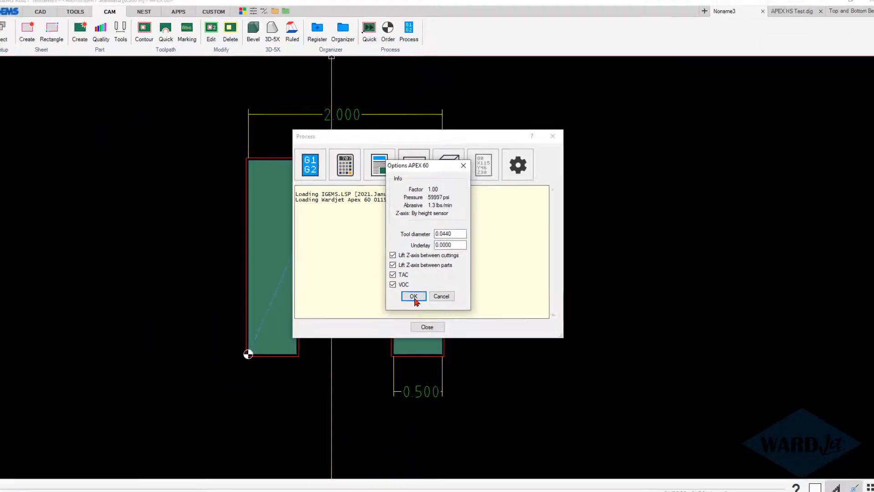
pyautogui.click(360, 354)
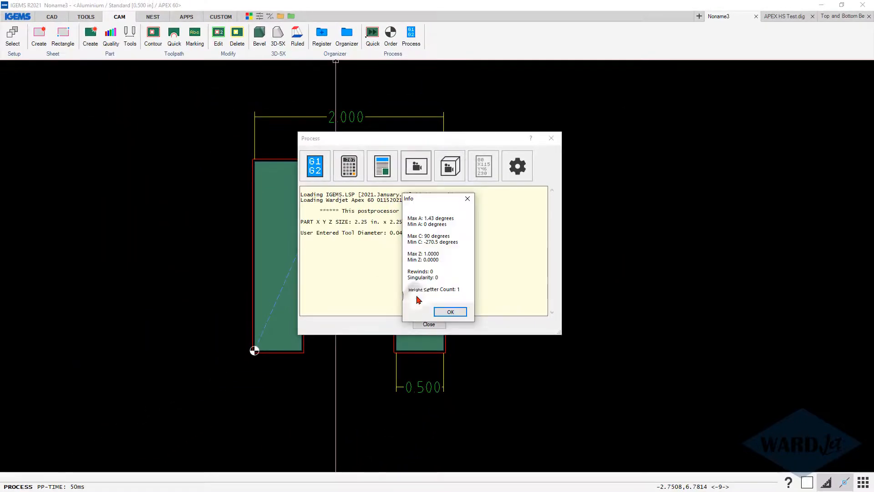
pyautogui.click(449, 313)
# Jump the simulation to line N410 at the start of the cut and inspect the following moves on the X-fine half
pyautogui.scroll(-1, 238, 120)
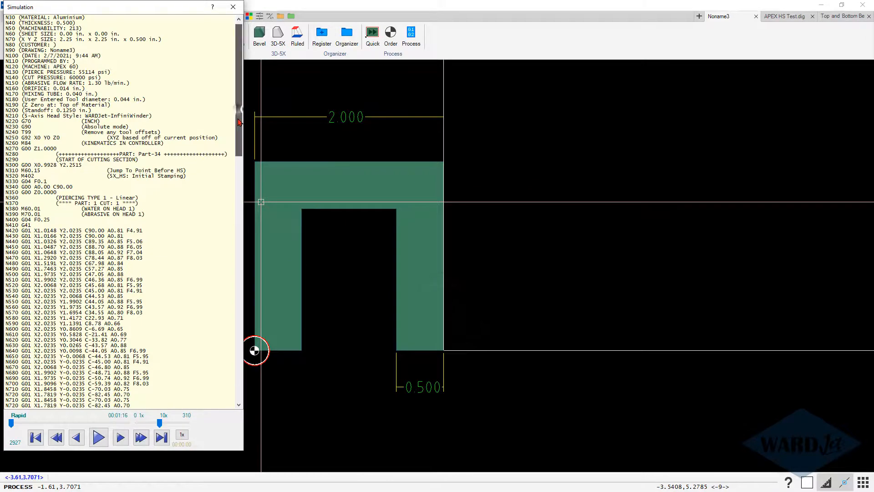
pyautogui.moveTo(238, 119); pyautogui.dragTo(238, 140)
pyautogui.click(131, 176)
pyautogui.moveTo(310, 173); pyautogui.dragTo(367, 152, button='middle')
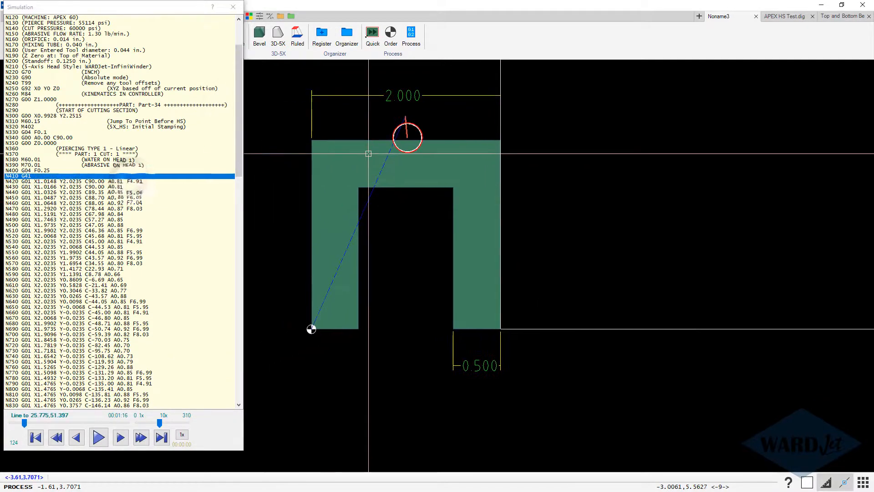
pyautogui.click(98, 275)
# Inspect the simulated A-axis tilt and feed rates along the slot's inner edges, comparing lines N1210, N1010 and N1060 around the quality change
pyautogui.moveTo(240, 159); pyautogui.dragTo(236, 313)
pyautogui.click(127, 253)
pyautogui.click(146, 154)
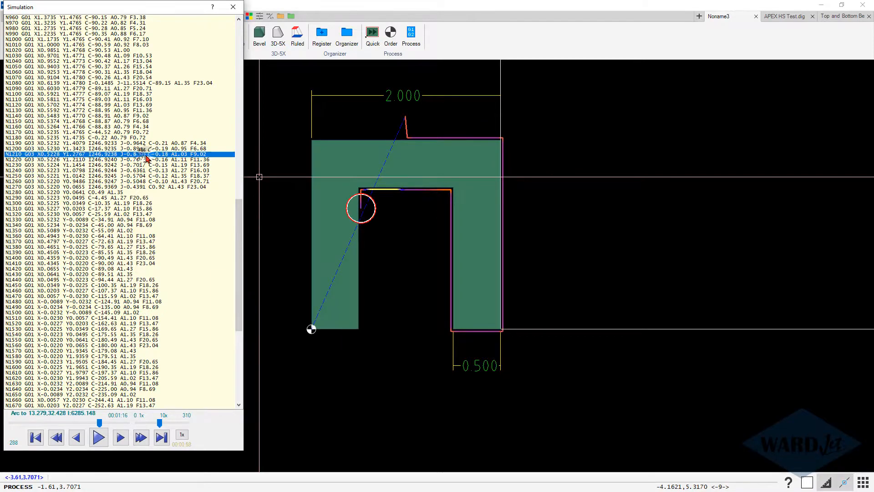
pyautogui.click(135, 110)
pyautogui.click(131, 45)
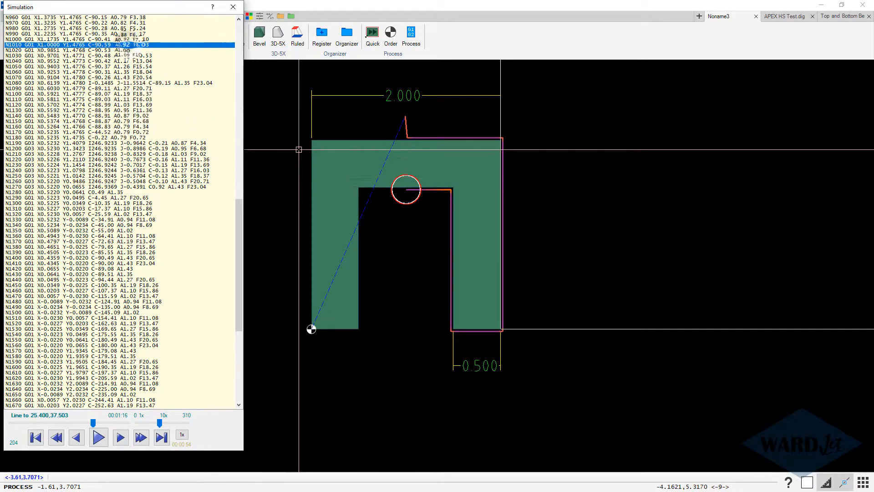
pyautogui.scroll(10, 386, 196)
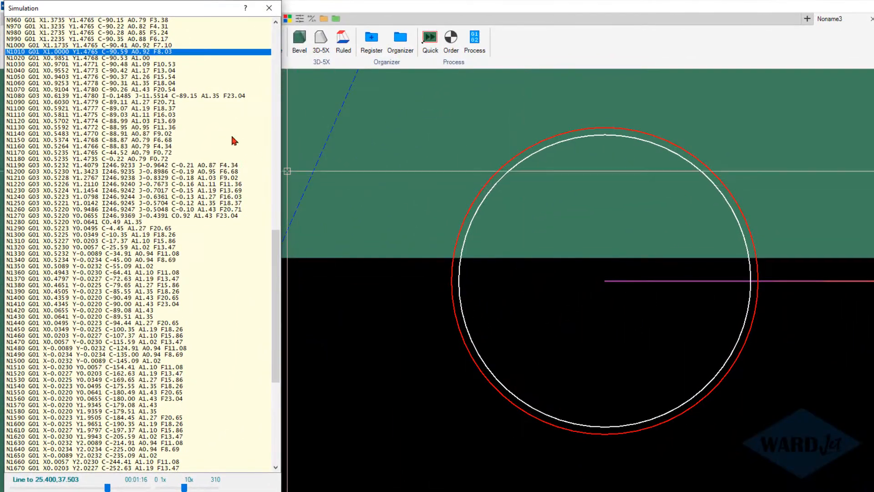
pyautogui.click(165, 84)
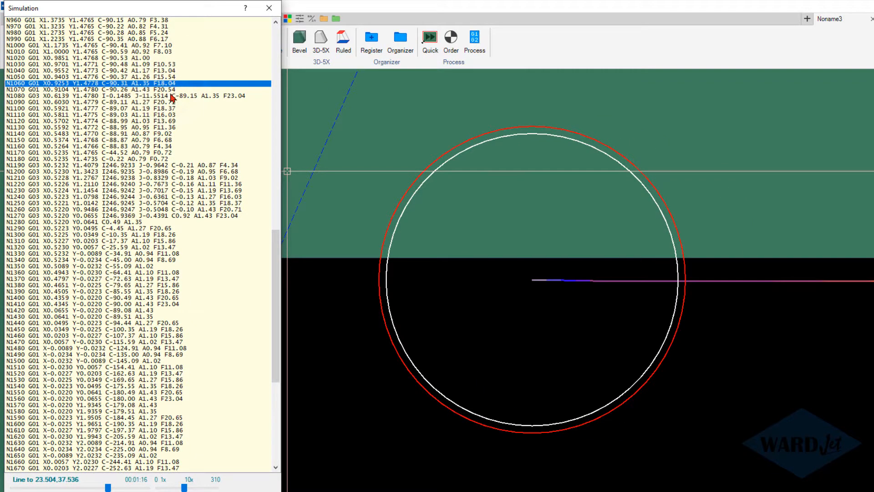
# Follow the simulated moves from N1070 to N1220 along the slot's inner edge and around its corner, examining A-axis tilt and feed rates
pyautogui.click(157, 89)
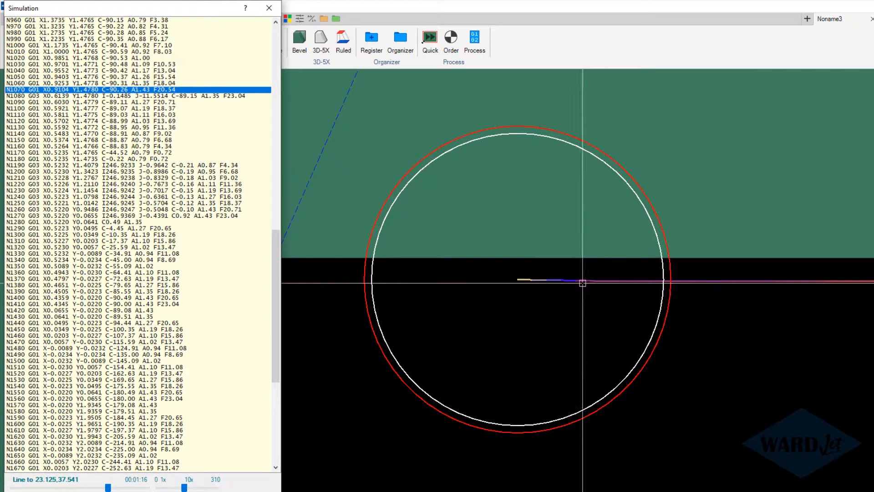
pyautogui.click(157, 95)
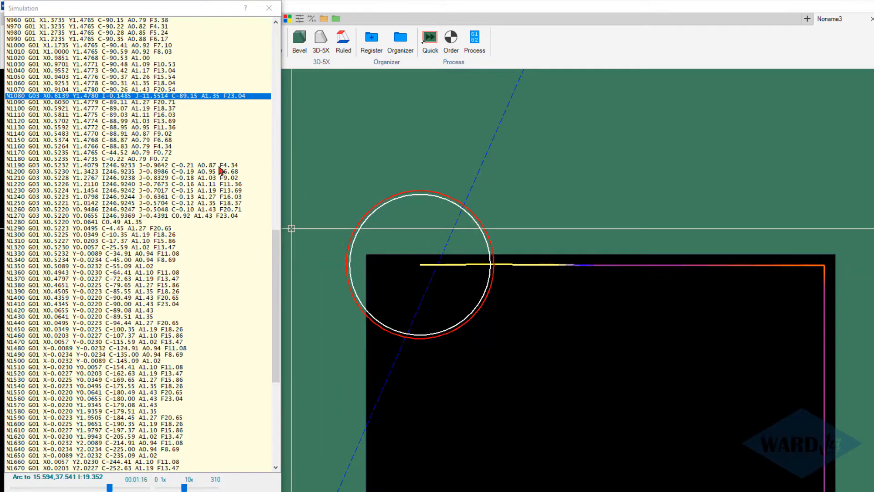
pyautogui.click(160, 108)
pyautogui.click(153, 146)
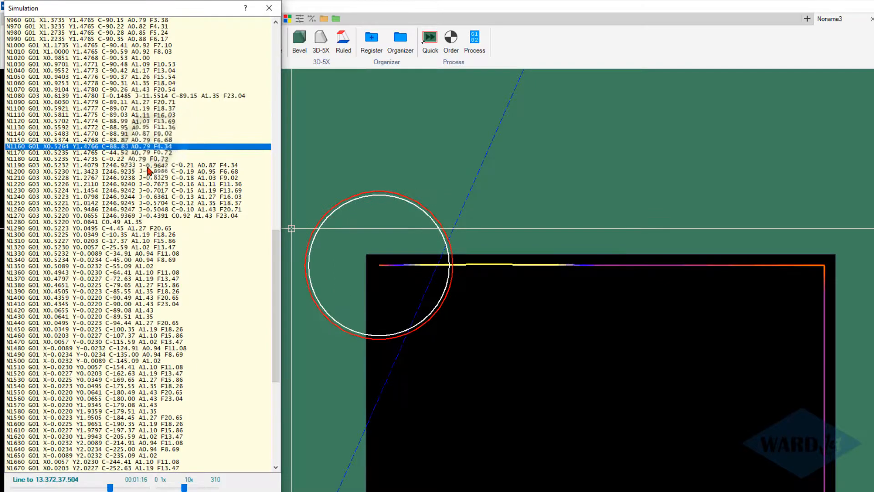
pyautogui.click(147, 166)
pyautogui.click(146, 183)
# Return to the start of the cut and inspect the A-axis tilt on the X-fine half's outer edges between lines N420 and N620
pyautogui.scroll(7, 146, 201)
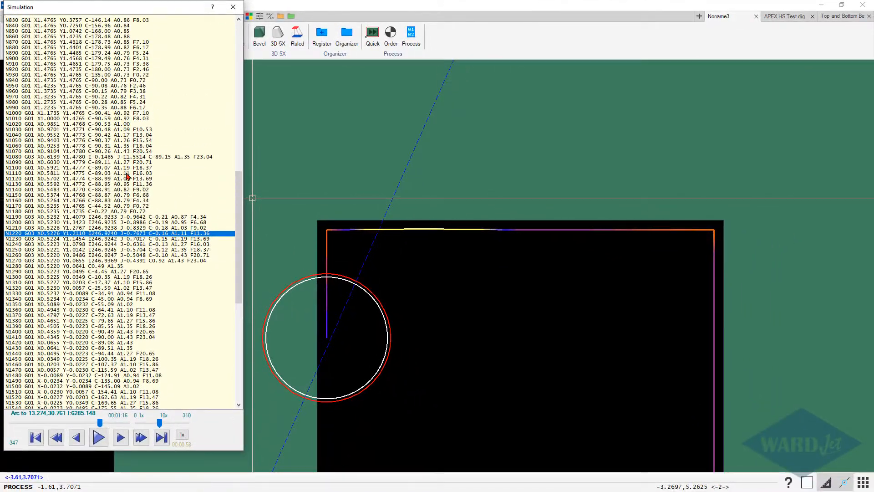
pyautogui.scroll(12, 128, 177)
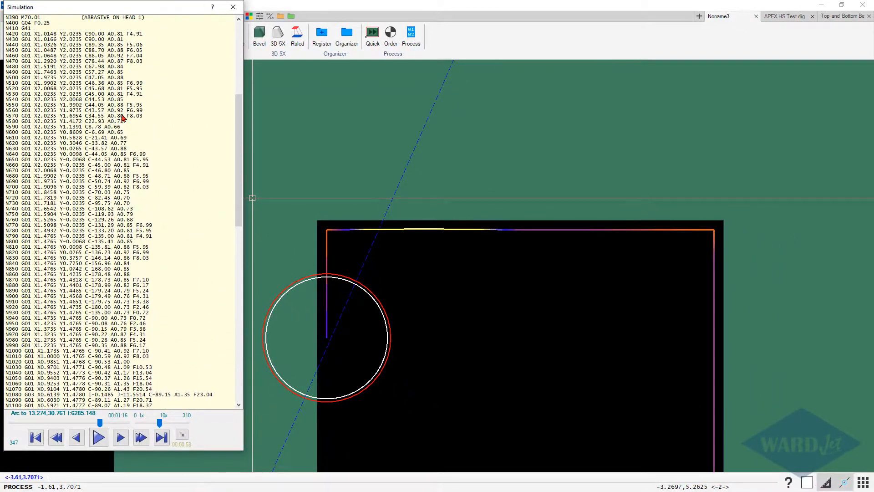
pyautogui.click(120, 110)
pyautogui.click(114, 34)
pyautogui.click(112, 67)
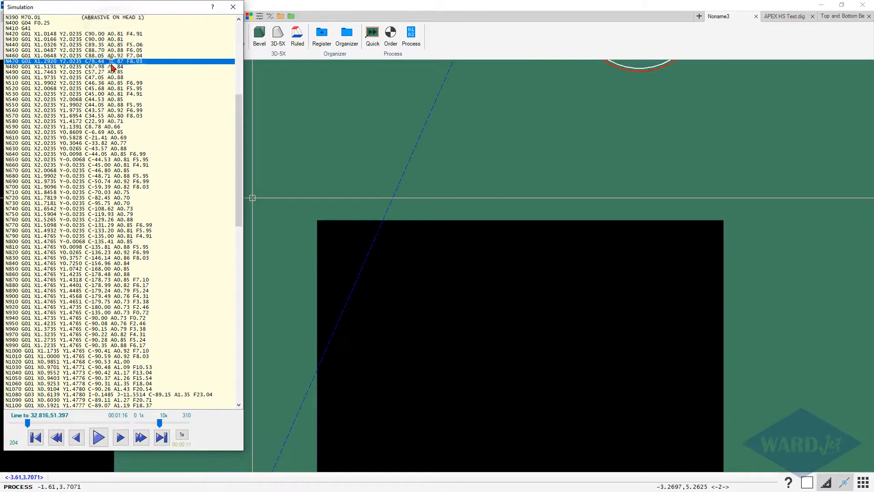
pyautogui.click(111, 78)
pyautogui.click(112, 94)
pyautogui.click(114, 116)
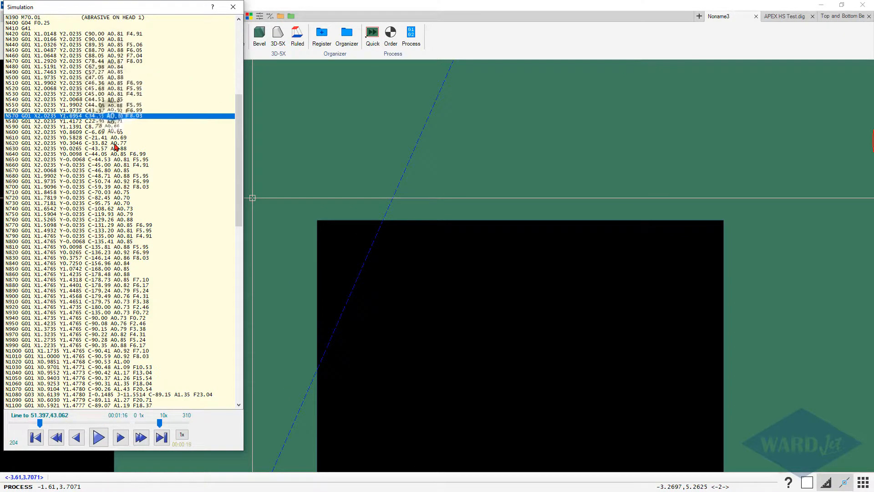
pyautogui.click(115, 144)
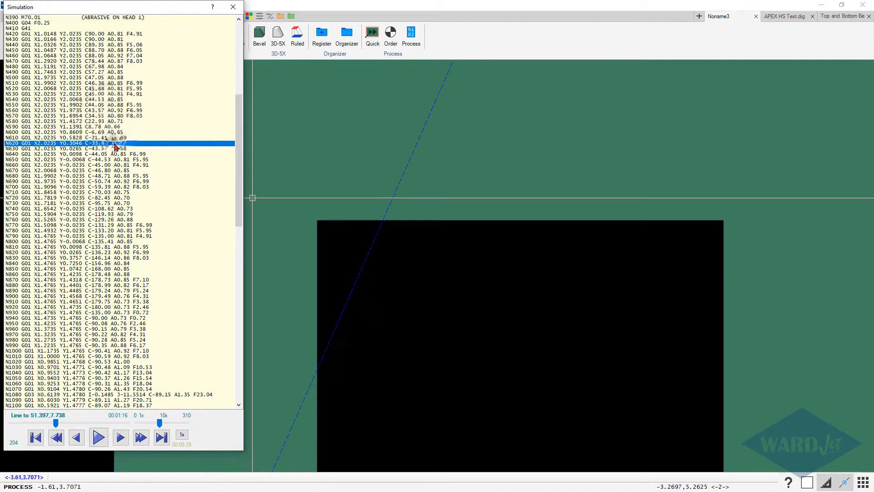
# Close the simulation and the Process window and return to the full part drawing
pyautogui.click(238, 9)
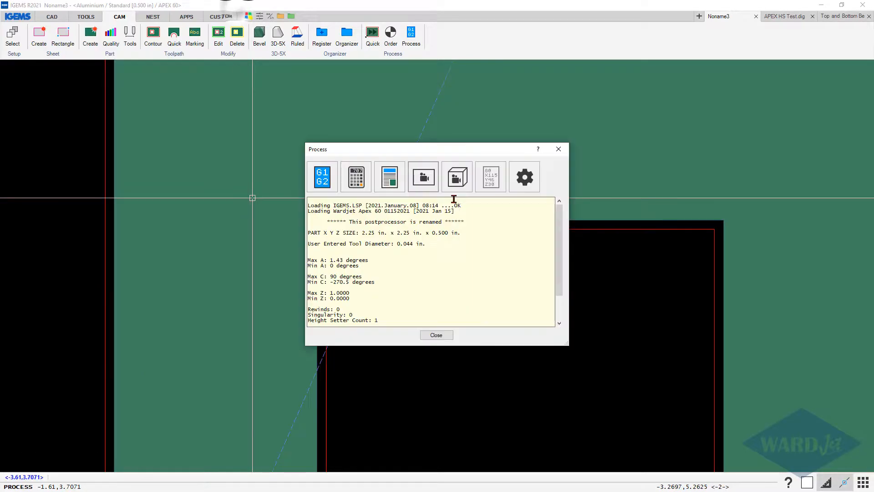
pyautogui.click(435, 335)
pyautogui.scroll(-3, 345, 244)
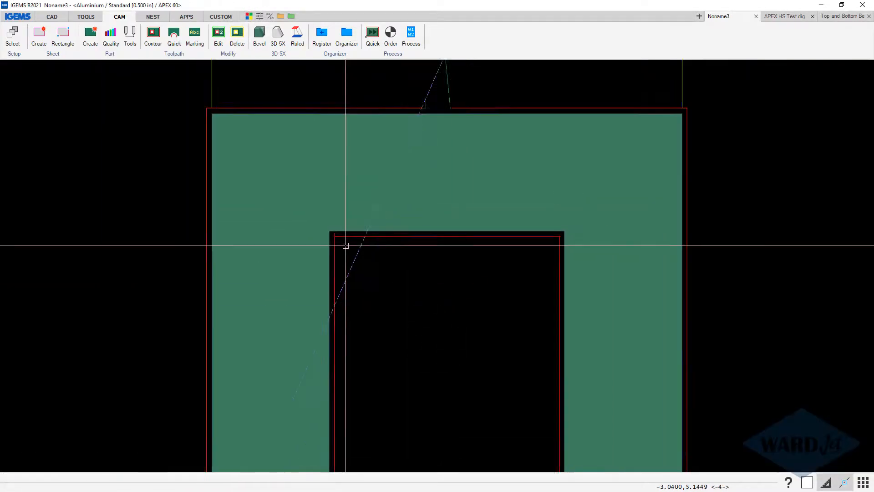
pyautogui.scroll(-1, 371, 264)
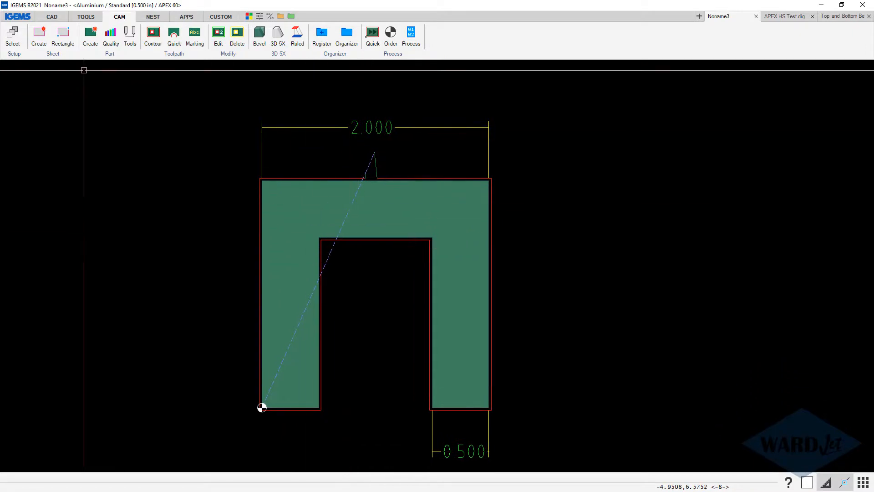
# Open the material setup for 0.500 in aluminium and bring up its VOC/TAC cutting values
pyautogui.click(13, 37)
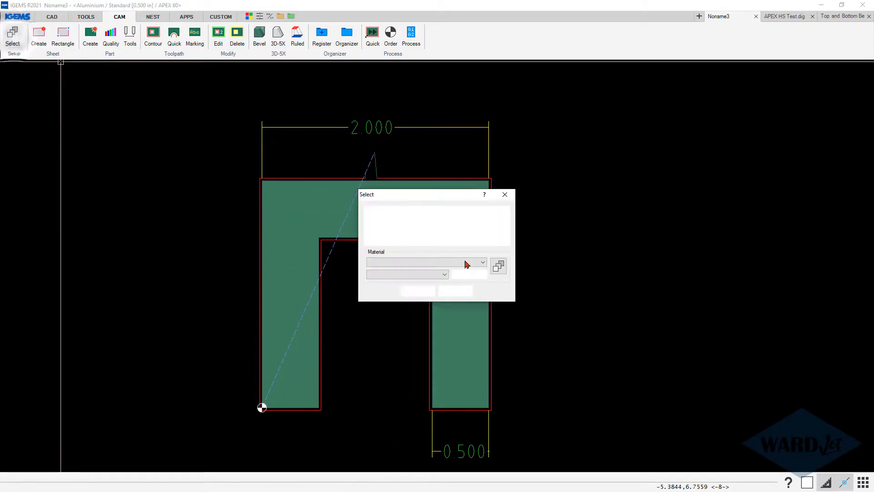
pyautogui.click(499, 267)
pyautogui.moveTo(568, 249); pyautogui.dragTo(568, 310)
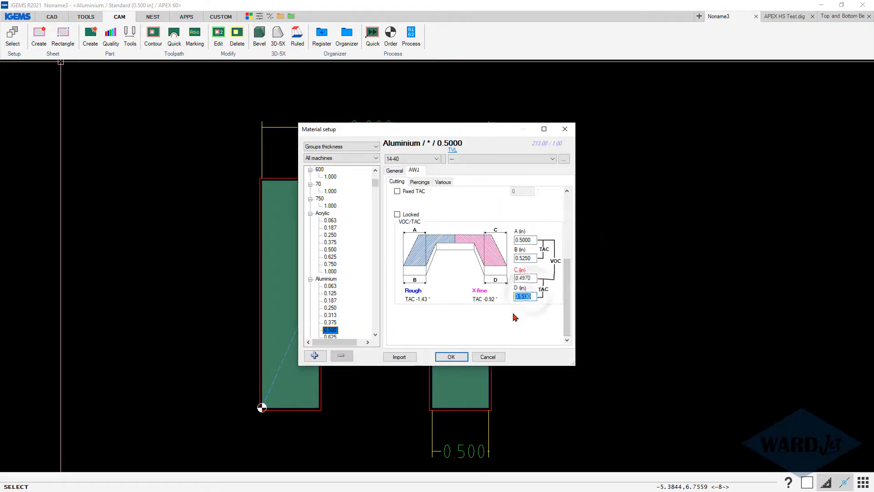